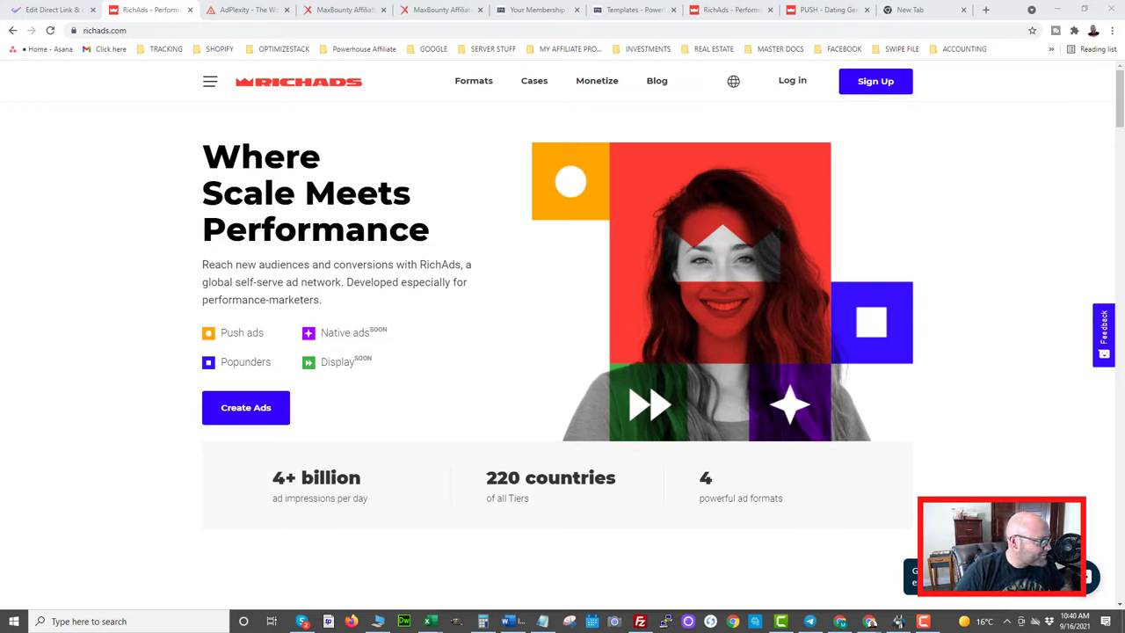
Step: Examine the RichAds homepage down to its overview of the push ad format
{"action": "scroll", "coordinate": [143, 357], "scroll_direction": "down", "scroll_amount": 10}
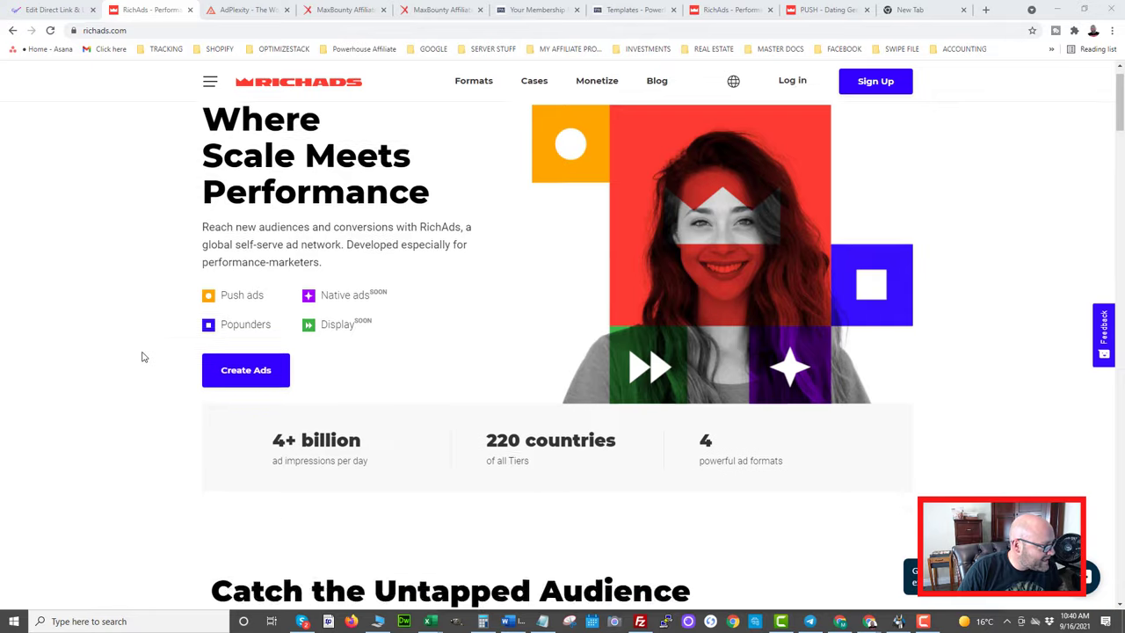
{"action": "scroll", "coordinate": [143, 355], "scroll_direction": "down", "scroll_amount": 5}
{"action": "scroll", "coordinate": [146, 355], "scroll_direction": "up", "scroll_amount": 10}
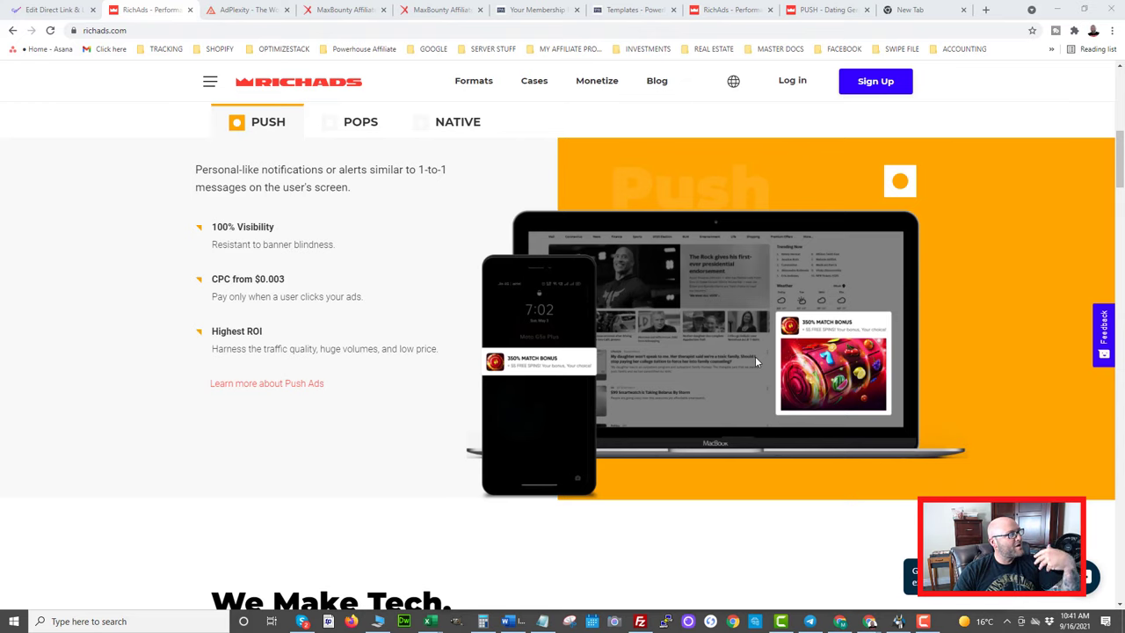
Step: Switch to the MaxBounty dashboard and highlight SOI in the Child Tax Credit - Government Assistance campaign title
{"action": "left_click", "coordinate": [338, 9]}
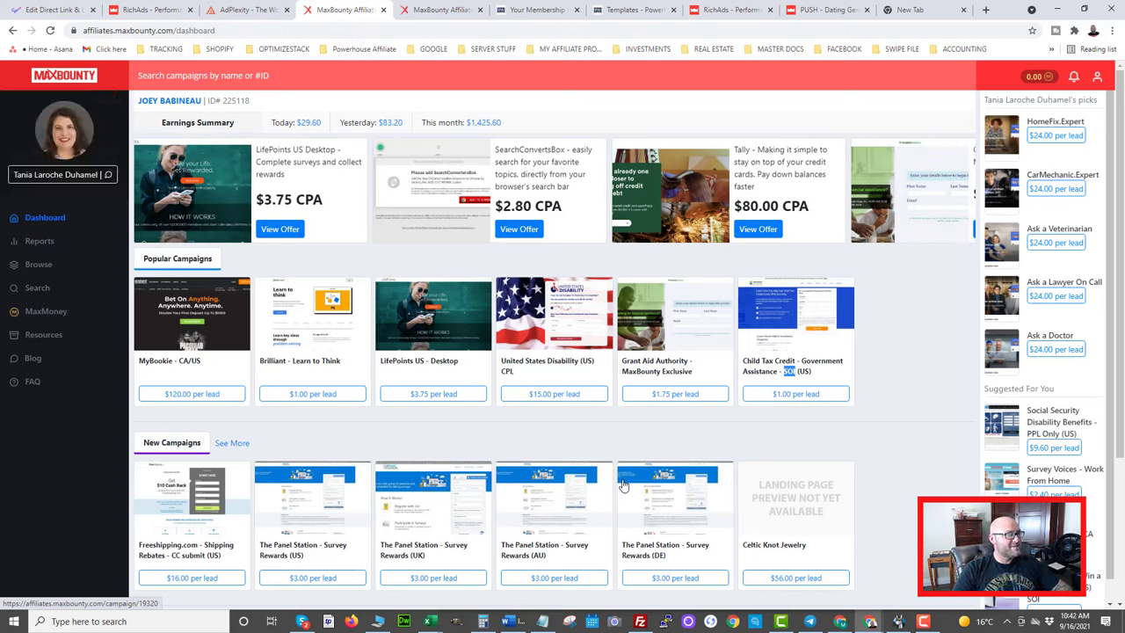
{"action": "left_click", "coordinate": [789, 371]}
{"action": "left_click_drag", "start_coordinate": [786, 371], "coordinate": [798, 371]}
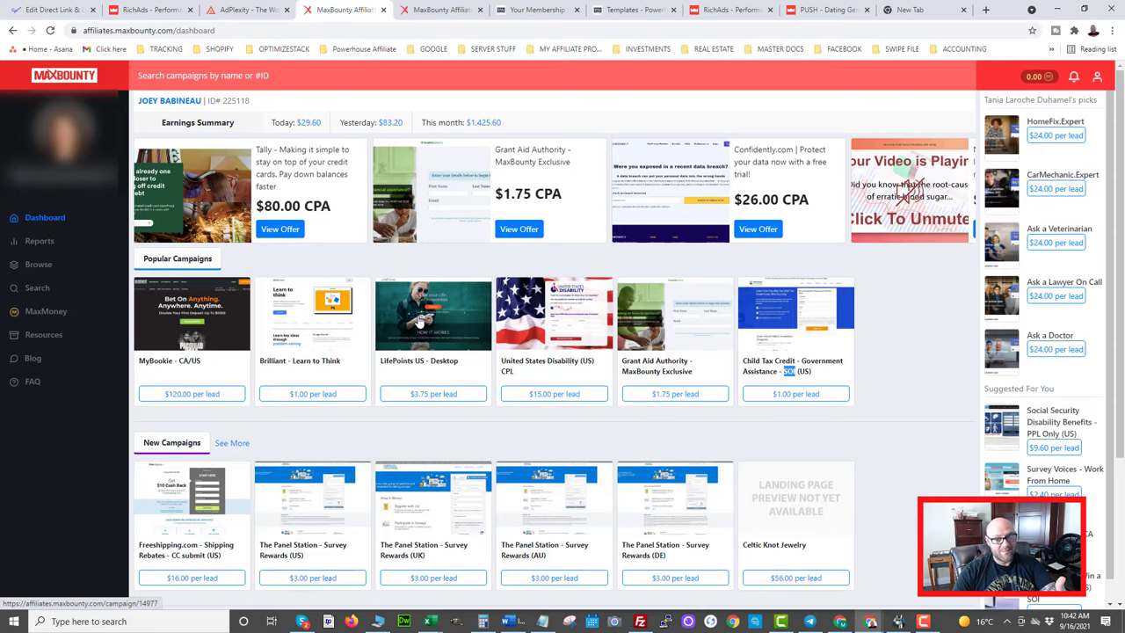
Step: Switch to AdPlexity, enter the member area from its Push product page, and open the push ads search
{"action": "left_click", "coordinate": [246, 10]}
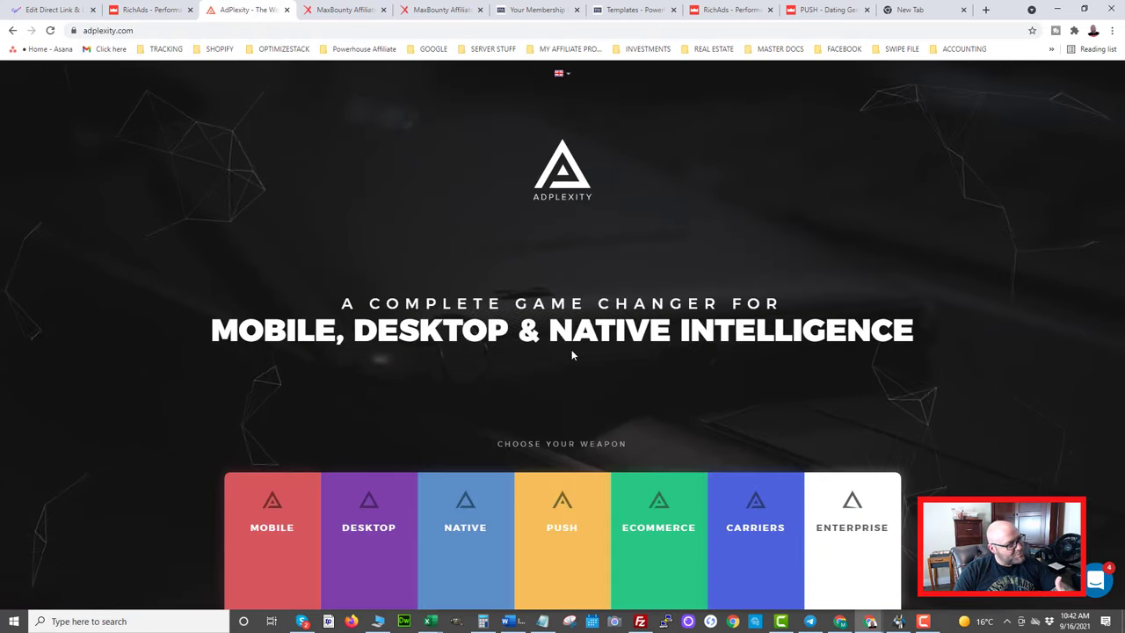
{"action": "left_click", "coordinate": [554, 534]}
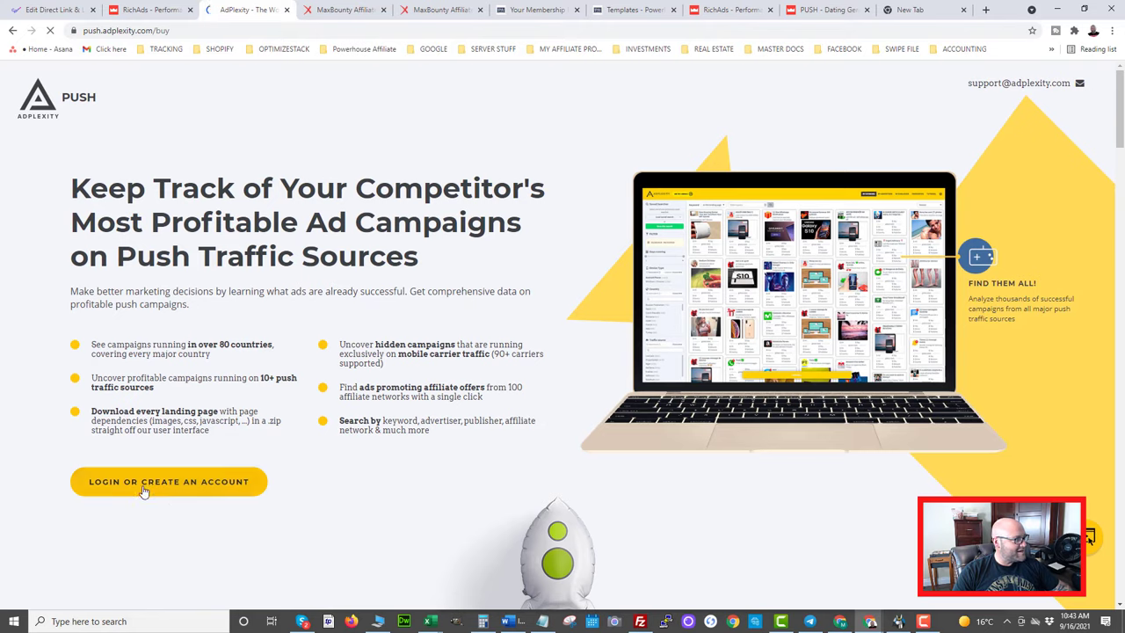
{"action": "left_click", "coordinate": [150, 489]}
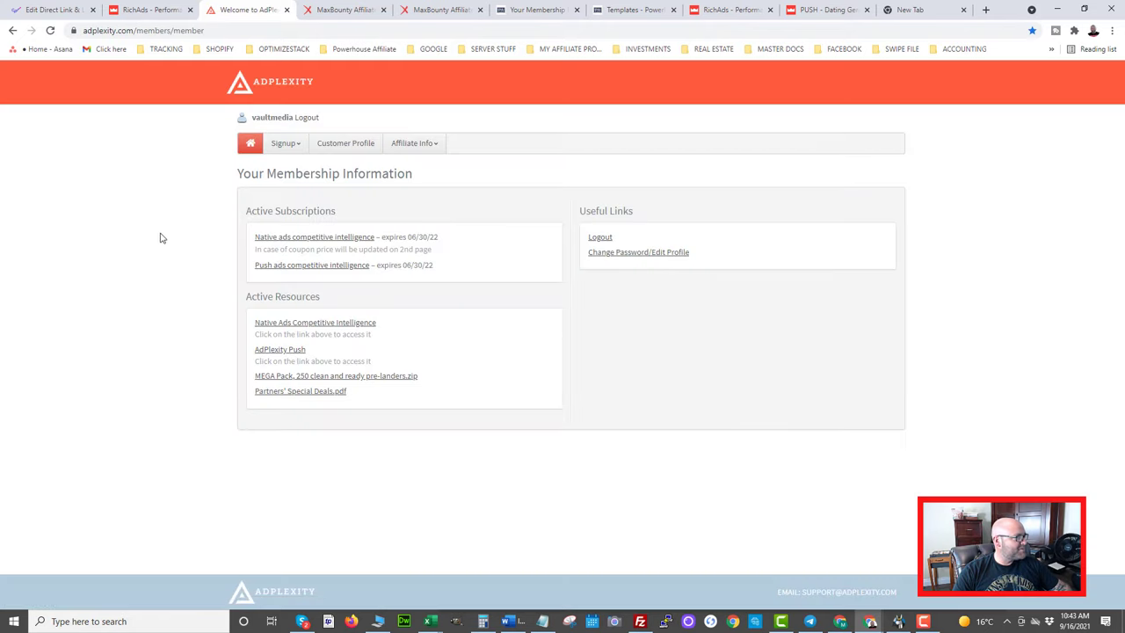
{"action": "left_click", "coordinate": [291, 269]}
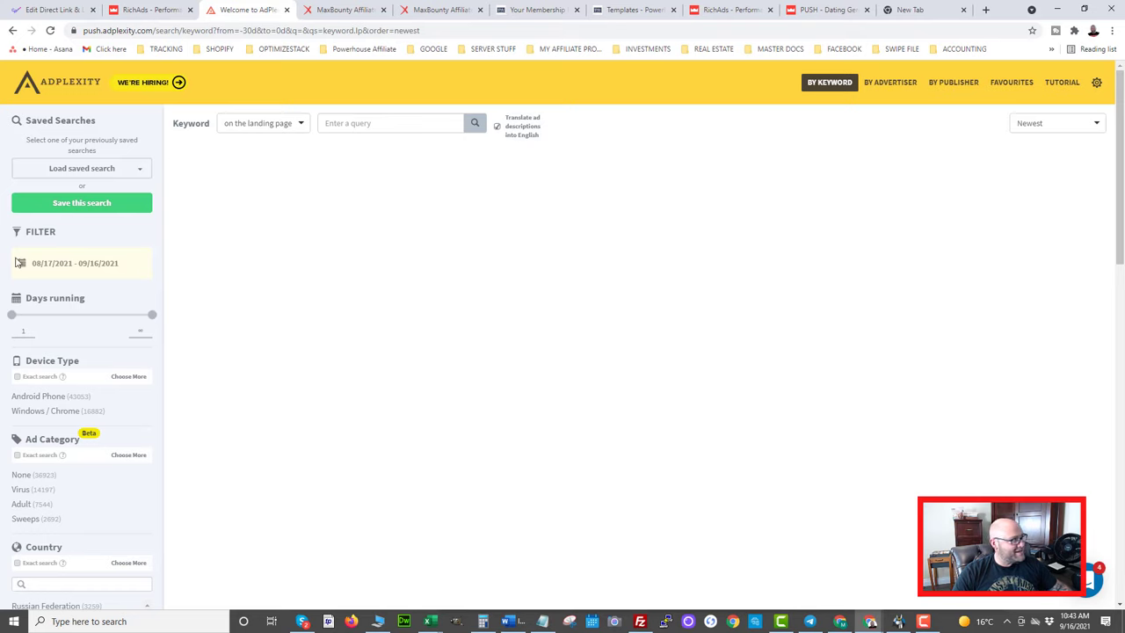
Step: Filter the push ads by the RichPush traffic source and look over the matching ads
{"action": "scroll", "coordinate": [42, 411], "scroll_direction": "down", "scroll_amount": 2}
{"action": "scroll", "coordinate": [43, 411], "scroll_direction": "down", "scroll_amount": 3}
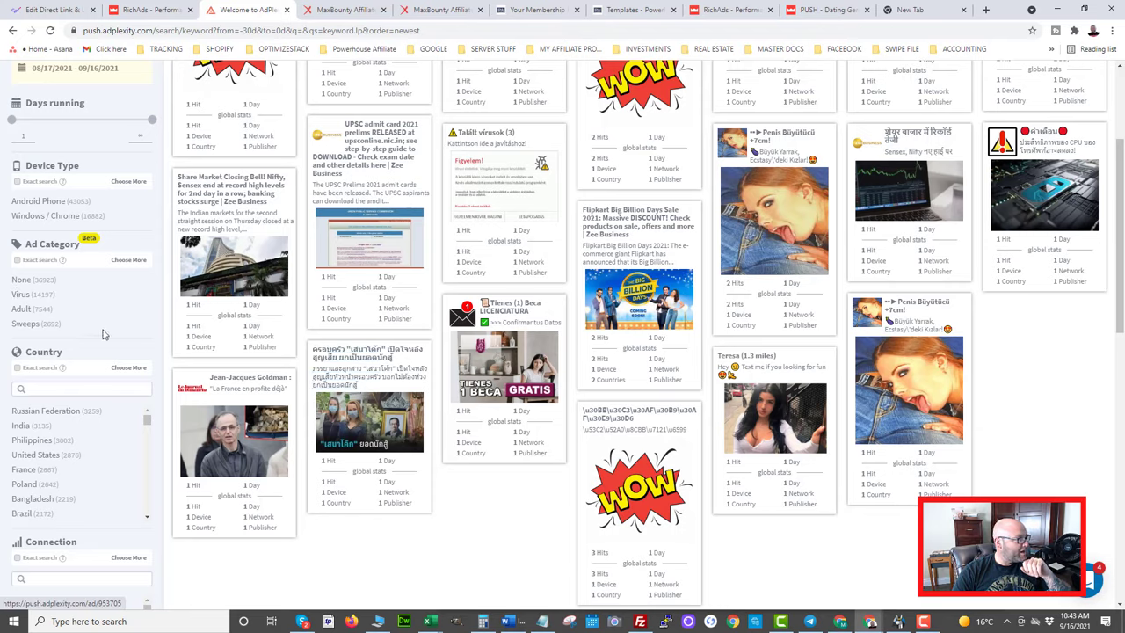
{"action": "scroll", "coordinate": [24, 327], "scroll_direction": "down", "scroll_amount": 4}
{"action": "scroll", "coordinate": [81, 476], "scroll_direction": "down", "scroll_amount": 2}
{"action": "scroll", "coordinate": [35, 383], "scroll_direction": "down", "scroll_amount": 3}
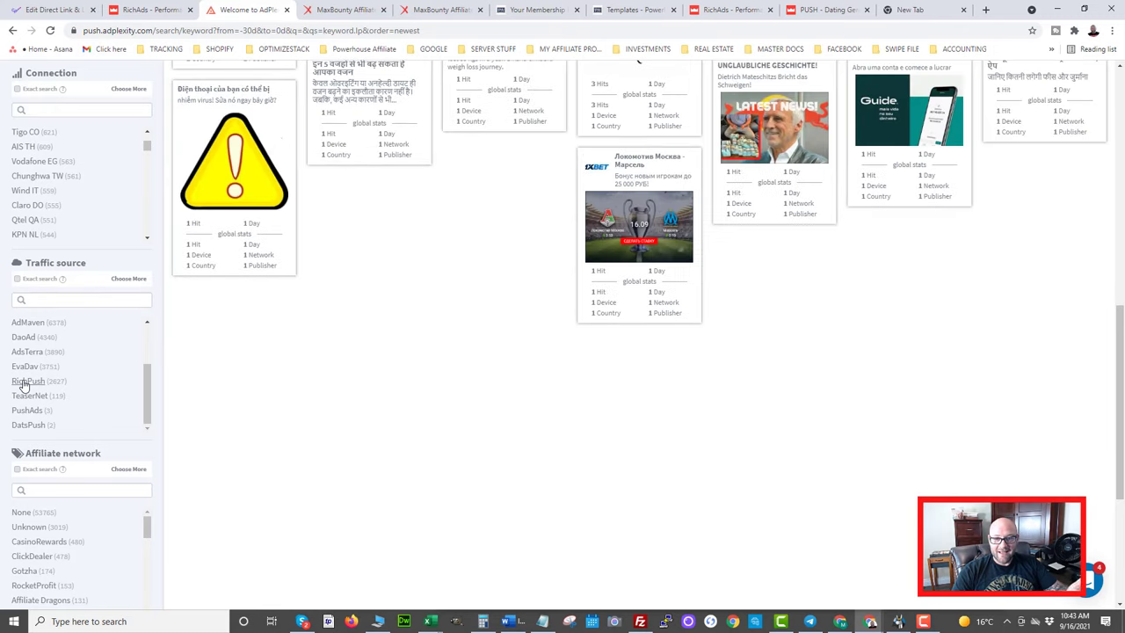
{"action": "left_click", "coordinate": [26, 382]}
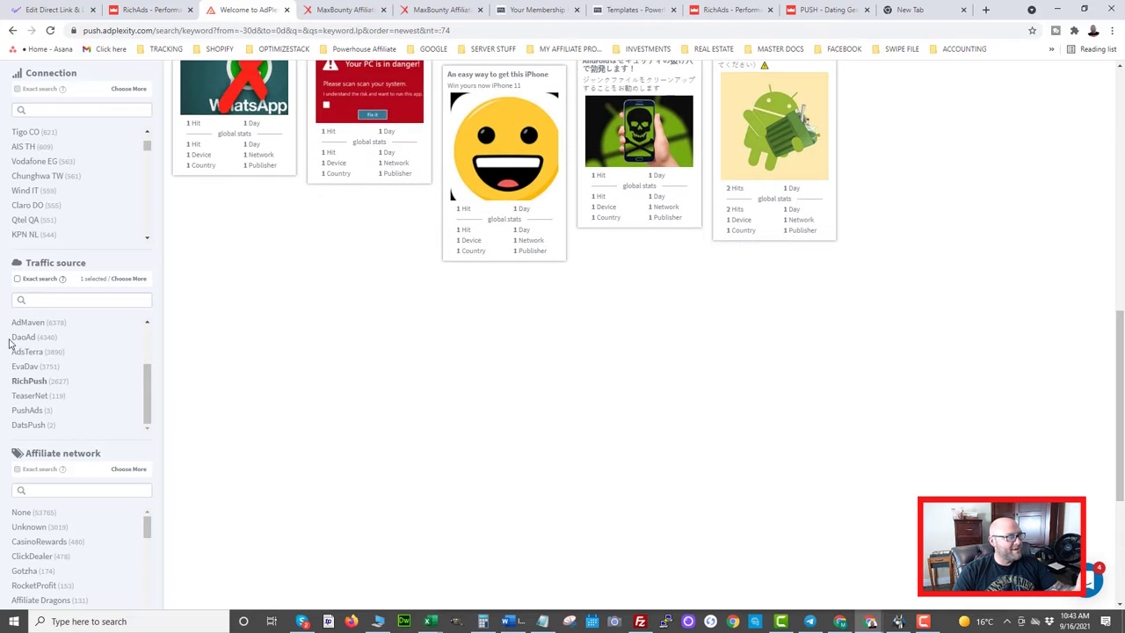
{"action": "scroll", "coordinate": [428, 235], "scroll_direction": "up", "scroll_amount": 8}
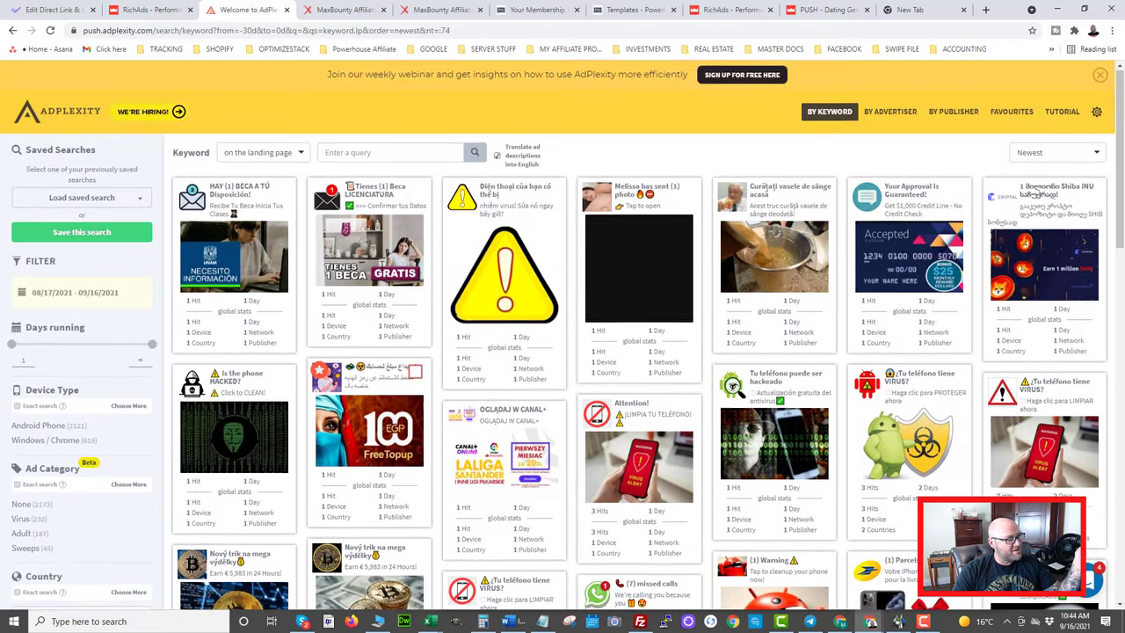
{"action": "mouse_move", "coordinate": [369, 251]}
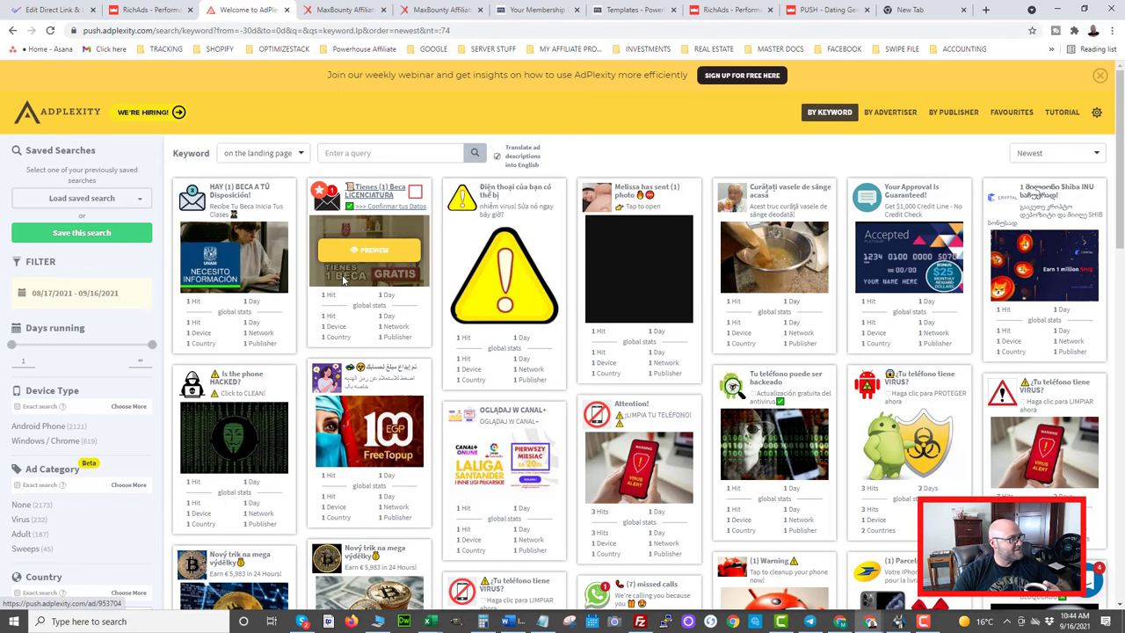
Step: Switch to the Powerhouse Affiliate templates page and look through the downloadable landing page templates by niche
{"action": "left_click", "coordinate": [157, 10]}
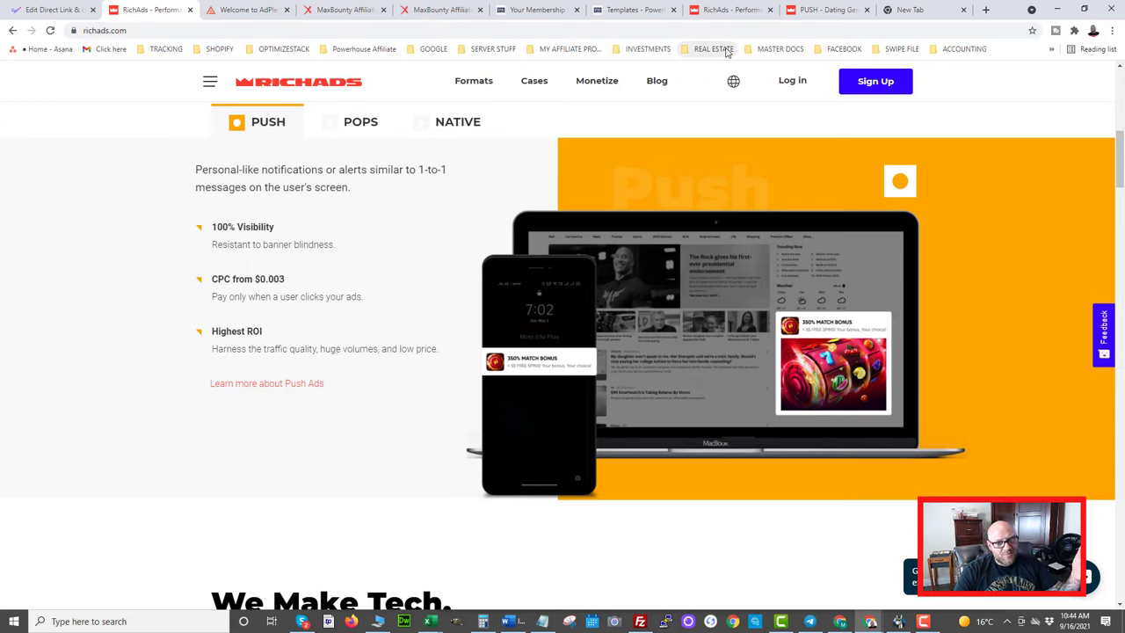
{"action": "left_click", "coordinate": [613, 11]}
{"action": "scroll", "coordinate": [352, 283], "scroll_direction": "up", "scroll_amount": 13}
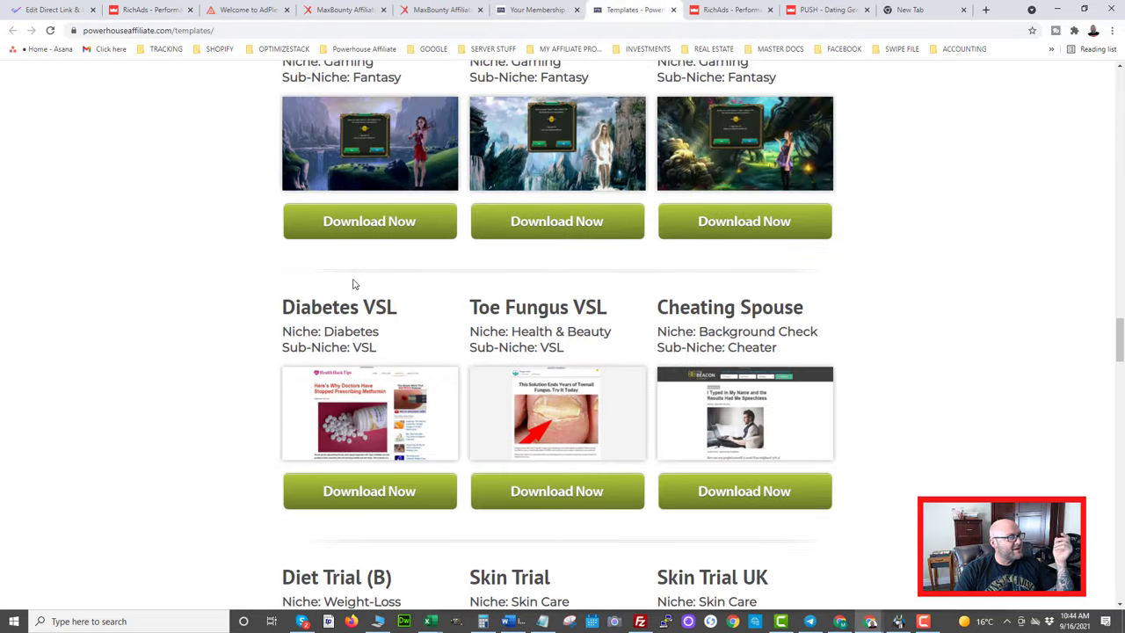
{"action": "scroll", "coordinate": [355, 283], "scroll_direction": "up", "scroll_amount": 1}
{"action": "scroll", "coordinate": [355, 283], "scroll_direction": "down", "scroll_amount": 3}
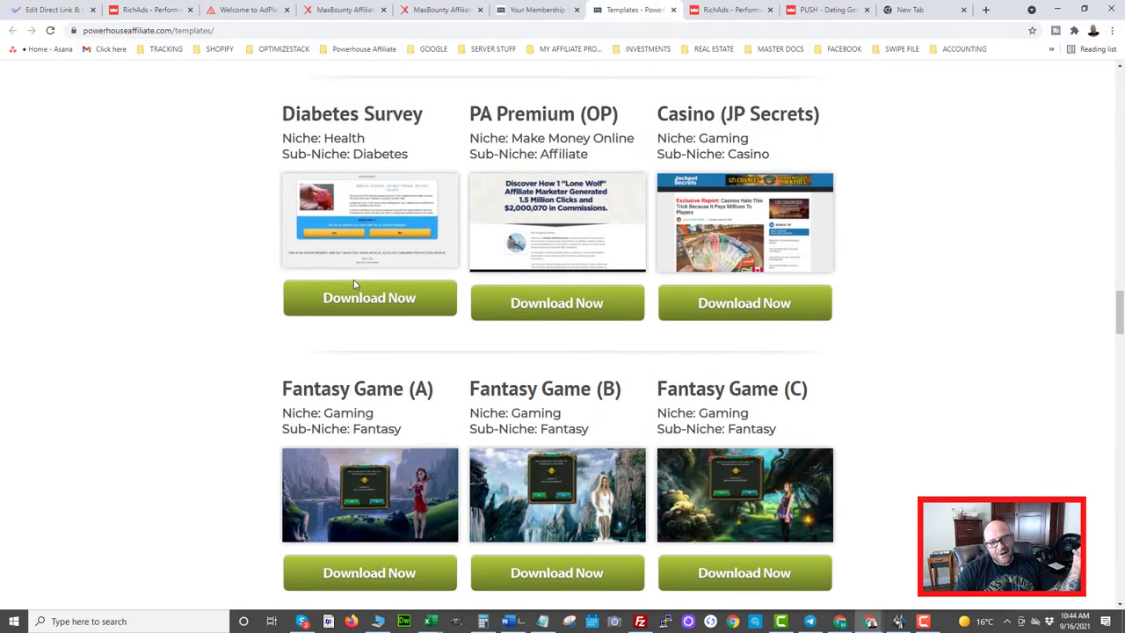
{"action": "scroll", "coordinate": [354, 284], "scroll_direction": "down", "scroll_amount": 5}
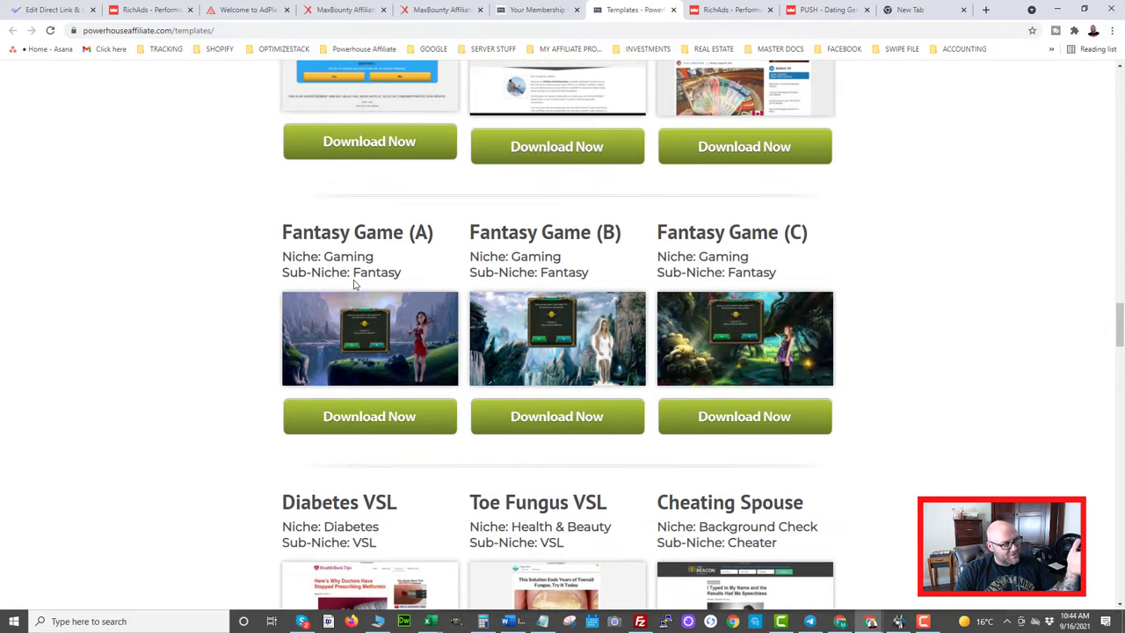
{"action": "scroll", "coordinate": [354, 291], "scroll_direction": "down", "scroll_amount": 5}
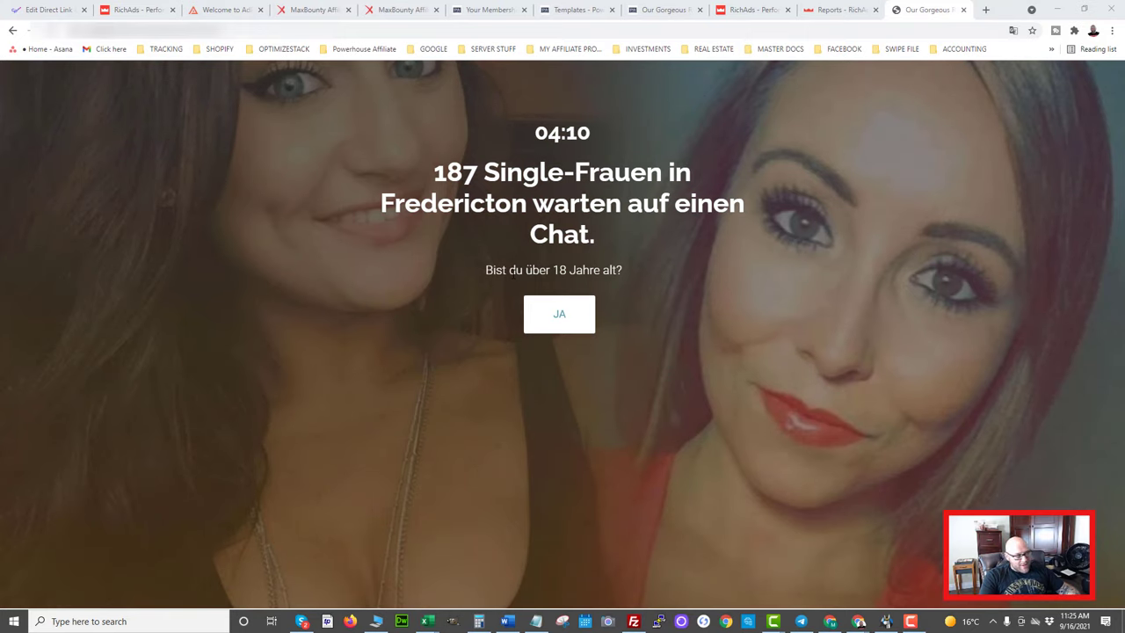
Step: Highlight the city name in the German dating landing page headline and check the RichAds macros and tokens in CPV Lab Pro
{"action": "double_click", "coordinate": [452, 203]}
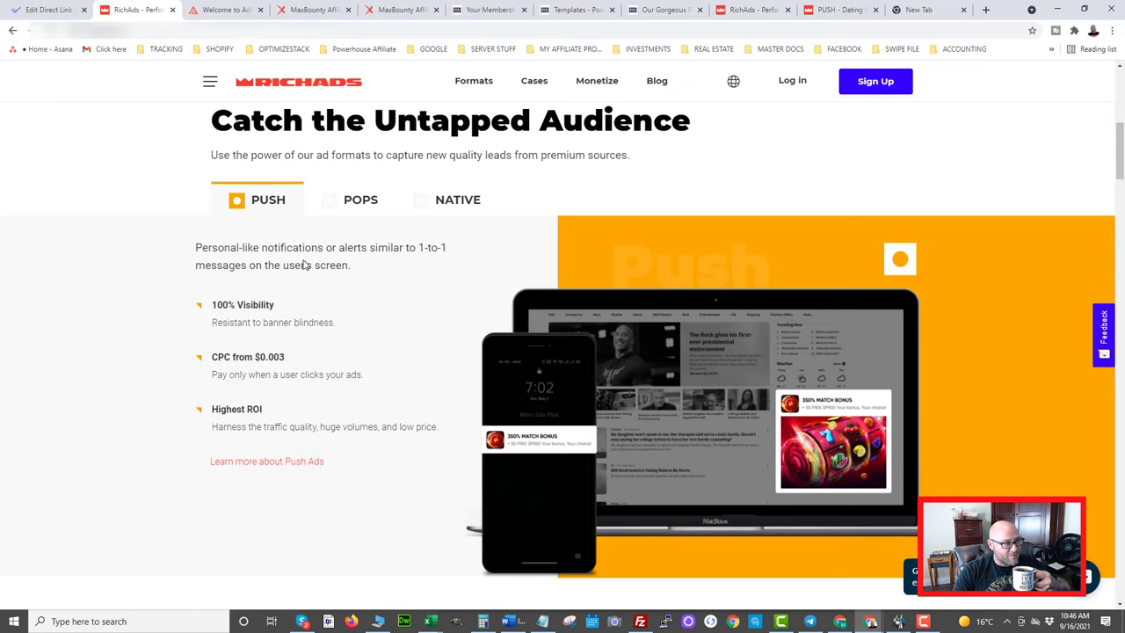
{"action": "key", "text": "ctrl+shift+Tab"}
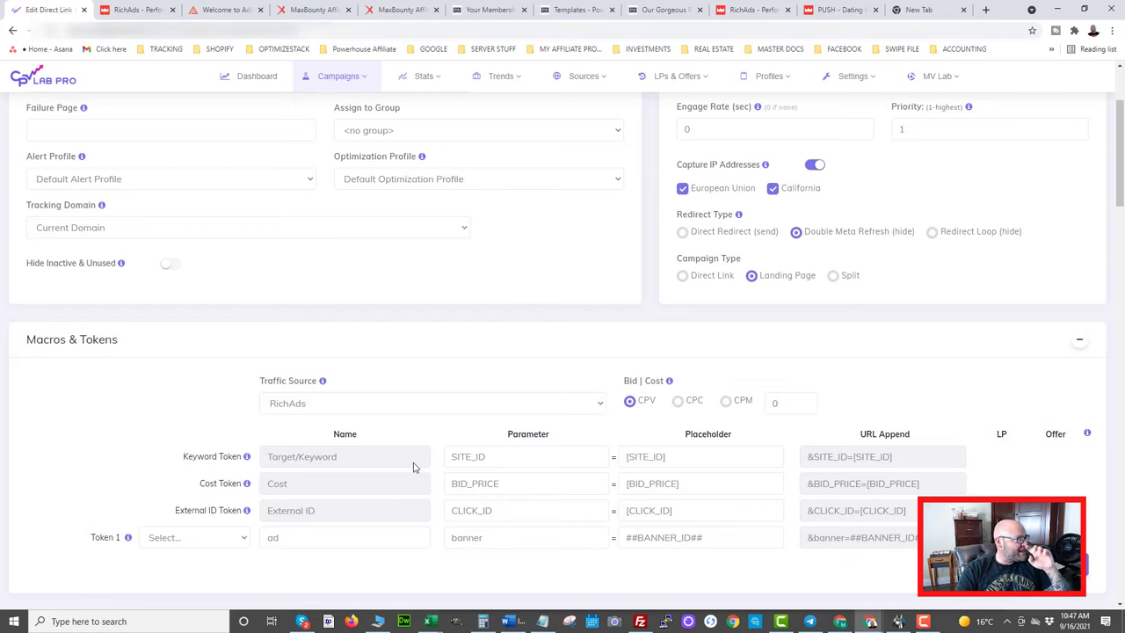
{"action": "left_click", "coordinate": [141, 10]}
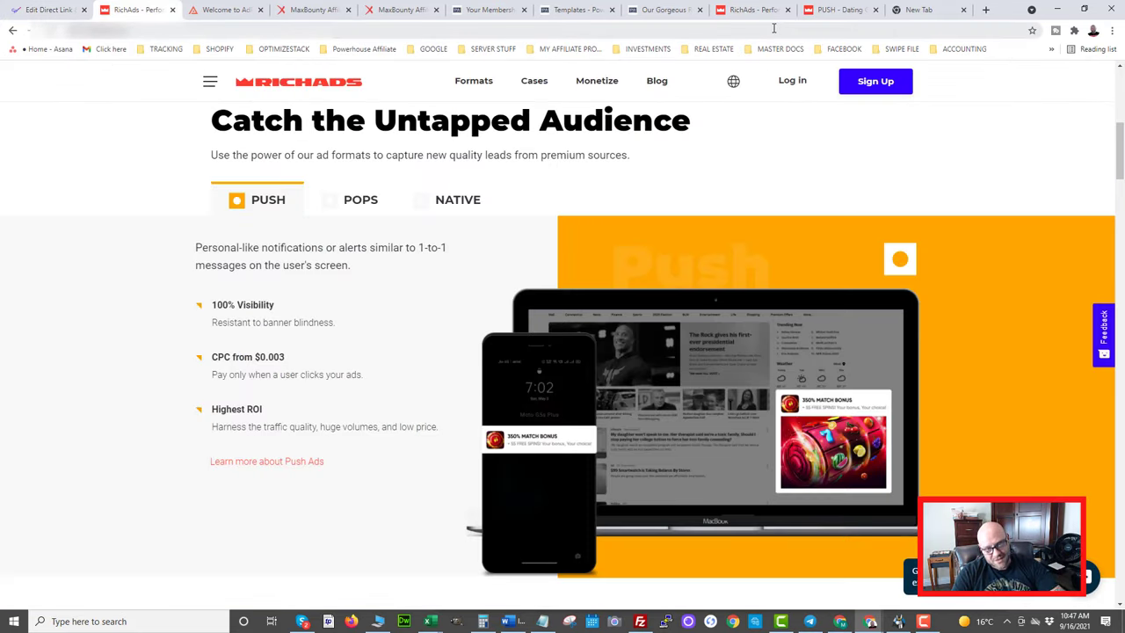
Step: In the PUSH - Dating Germany campaign, open the first creative's allowed macros, highlight [CLICK_ID], and close the list
{"action": "left_click", "coordinate": [833, 10]}
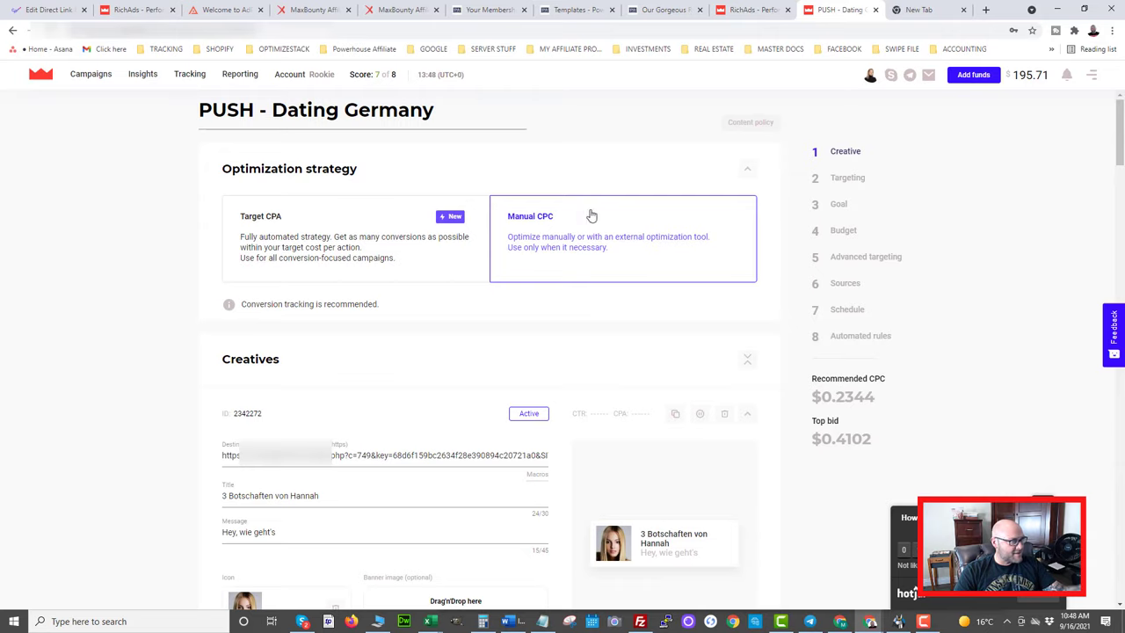
{"action": "scroll", "coordinate": [547, 250], "scroll_direction": "down", "scroll_amount": 3}
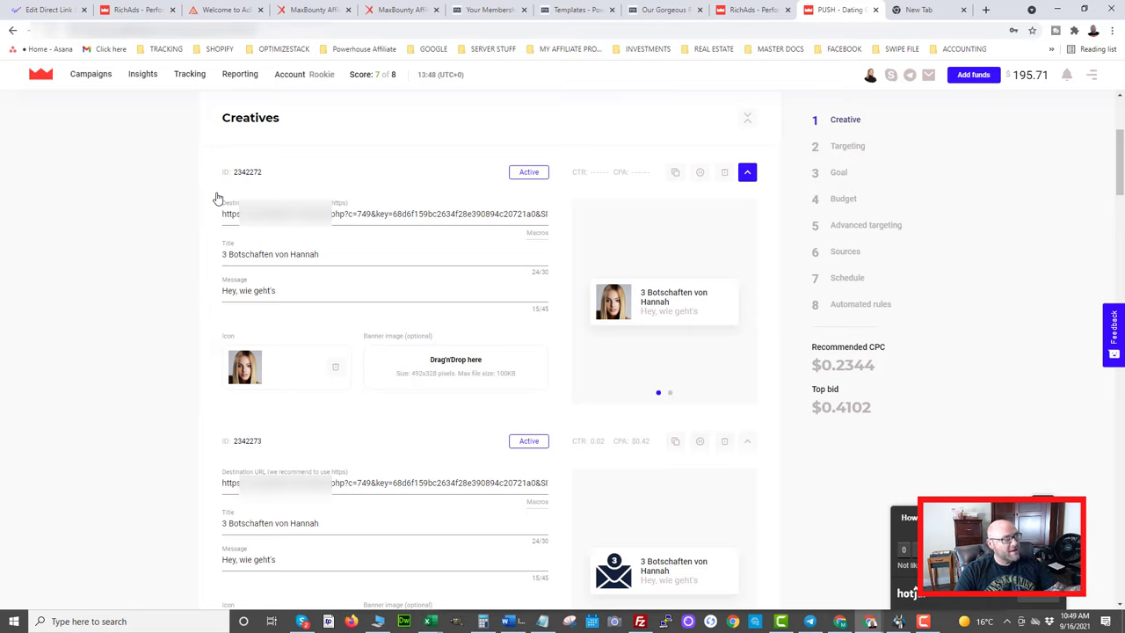
{"action": "left_click", "coordinate": [534, 237]}
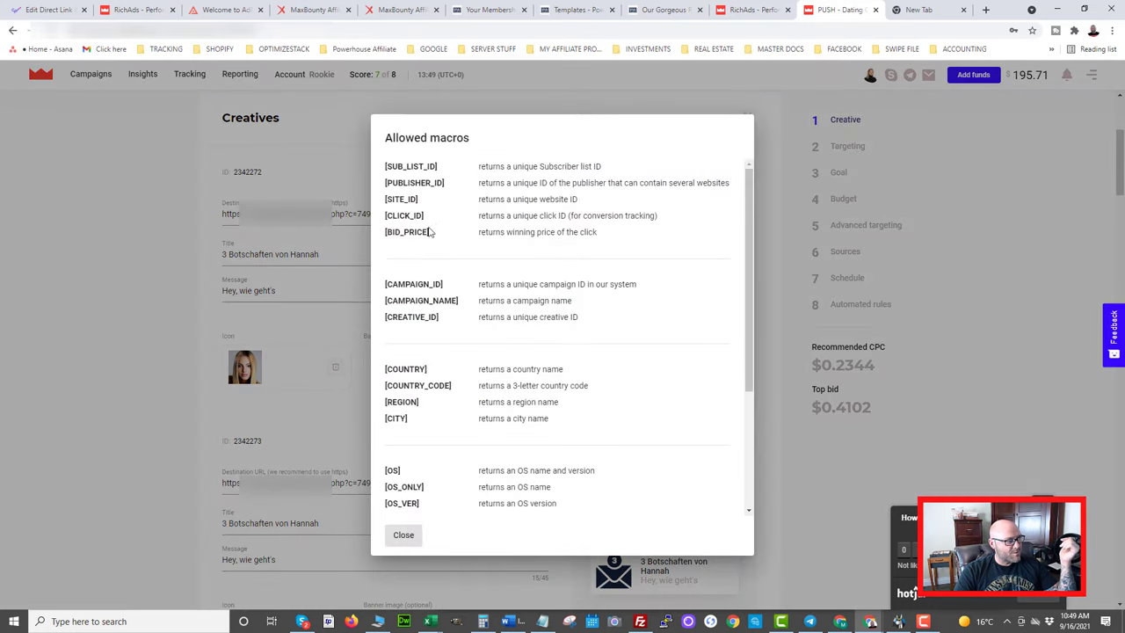
{"action": "left_click_drag", "start_coordinate": [425, 216], "coordinate": [384, 217]}
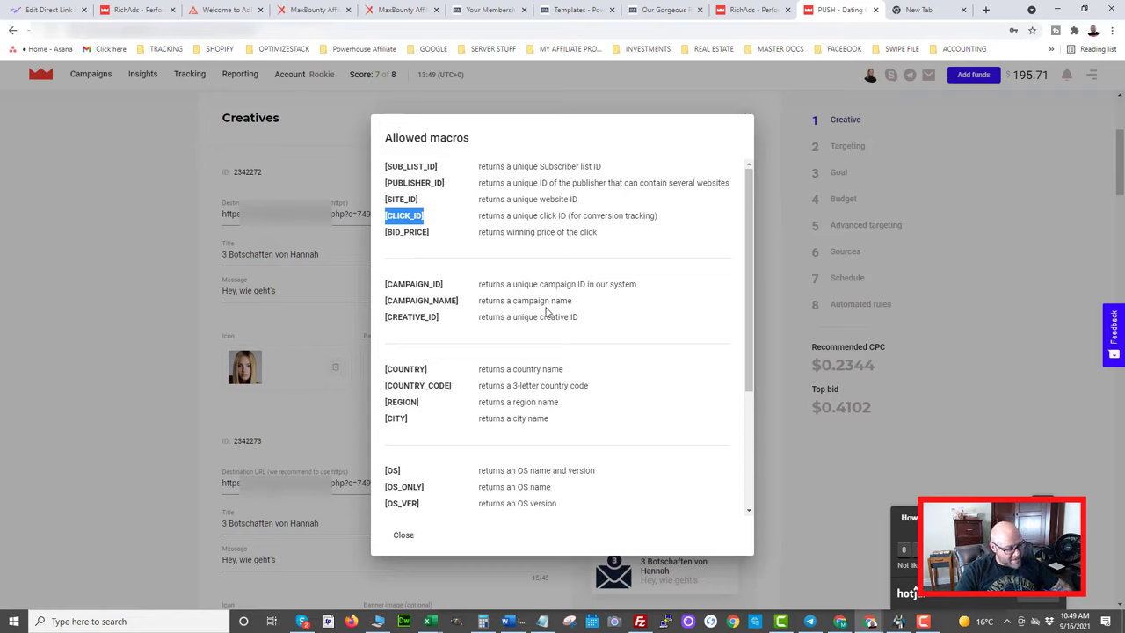
{"action": "left_click", "coordinate": [512, 287]}
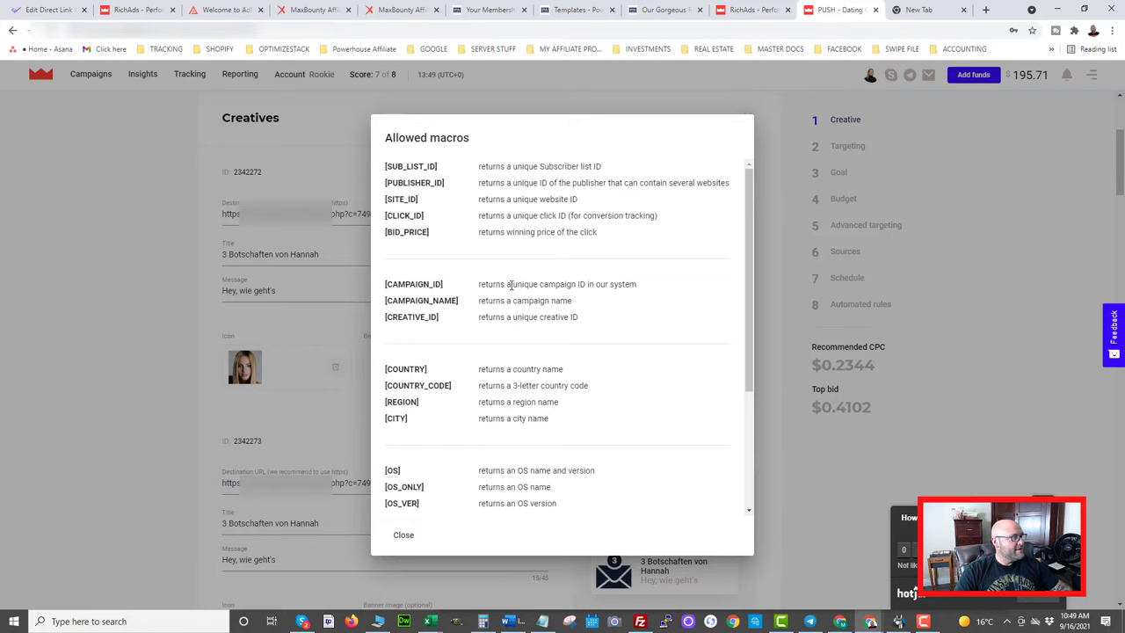
{"action": "left_click", "coordinate": [72, 345]}
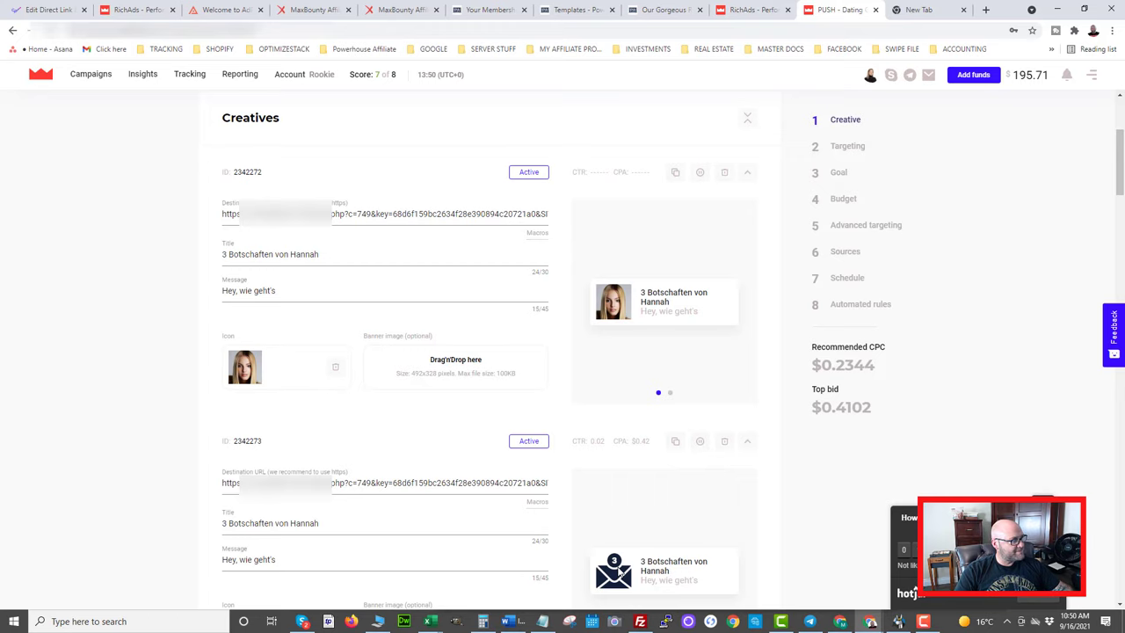
Step: Examine the campaign's targeting, goal and budget settings, including device, impression and click caps, cost per click and Smart CPC
{"action": "scroll", "coordinate": [620, 570], "scroll_direction": "down", "scroll_amount": 10}
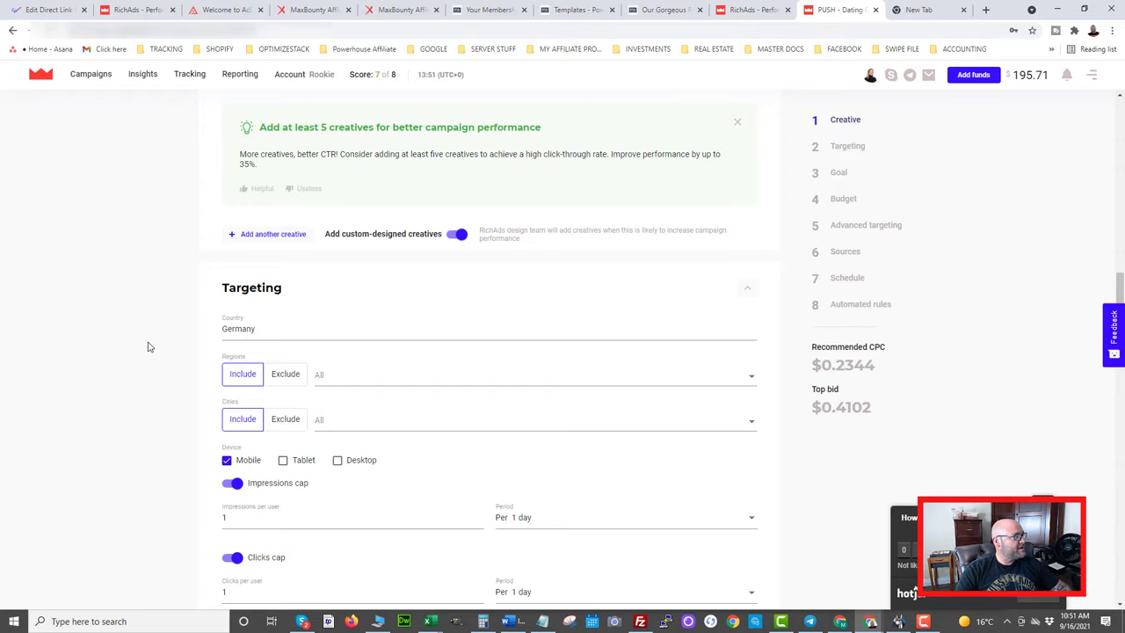
{"action": "scroll", "coordinate": [276, 290], "scroll_direction": "down", "scroll_amount": 2}
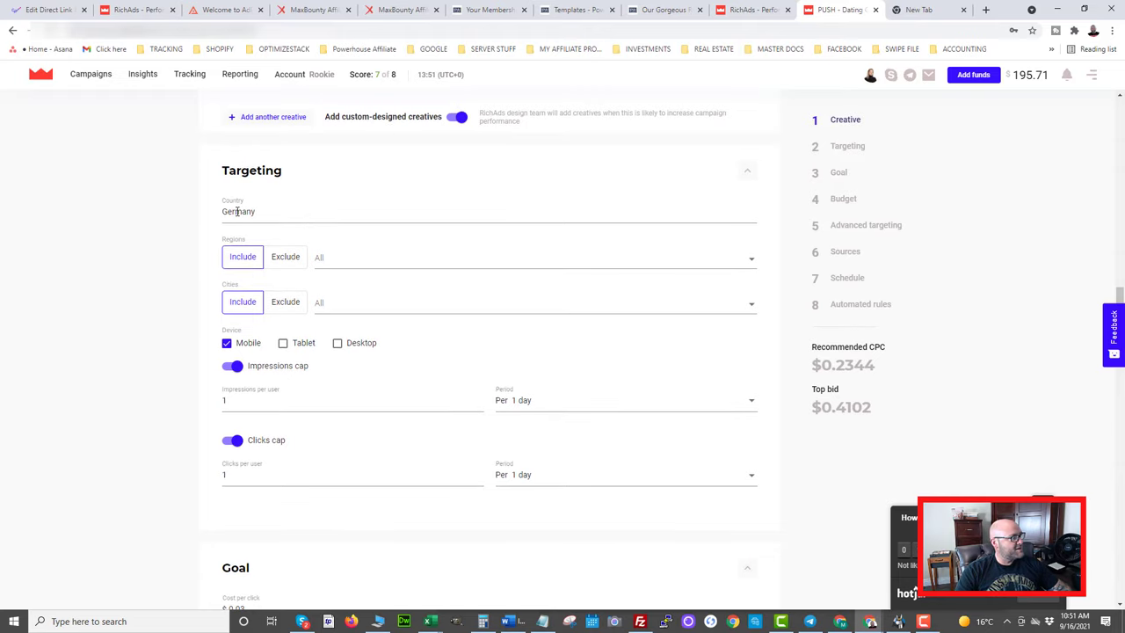
{"action": "scroll", "coordinate": [238, 211], "scroll_direction": "down", "scroll_amount": 1}
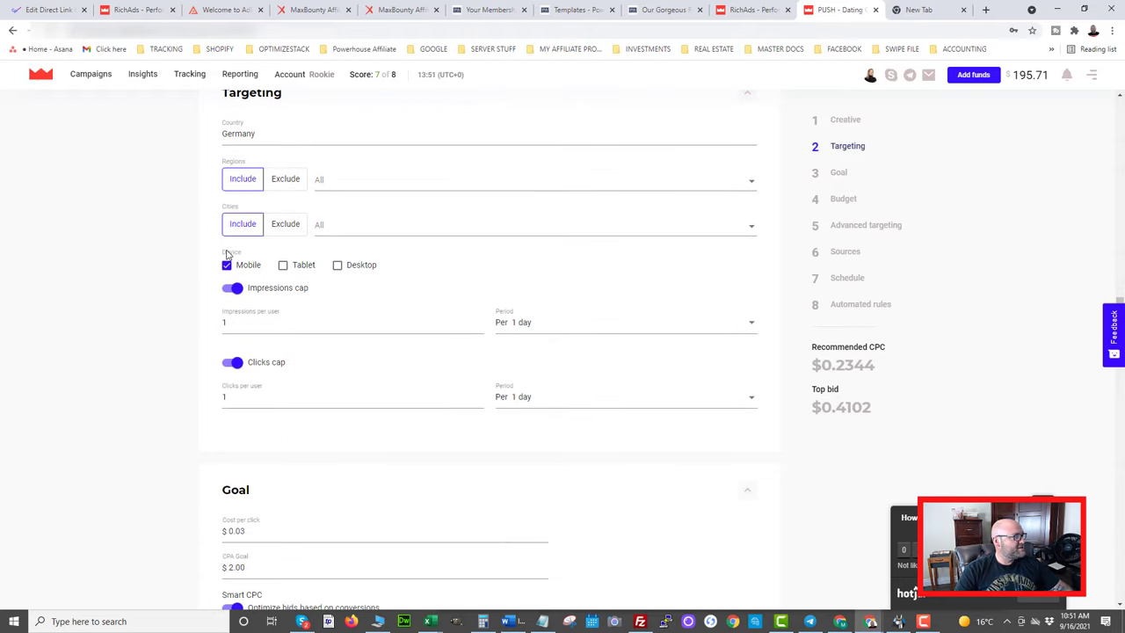
{"action": "scroll", "coordinate": [173, 243], "scroll_direction": "down", "scroll_amount": 1}
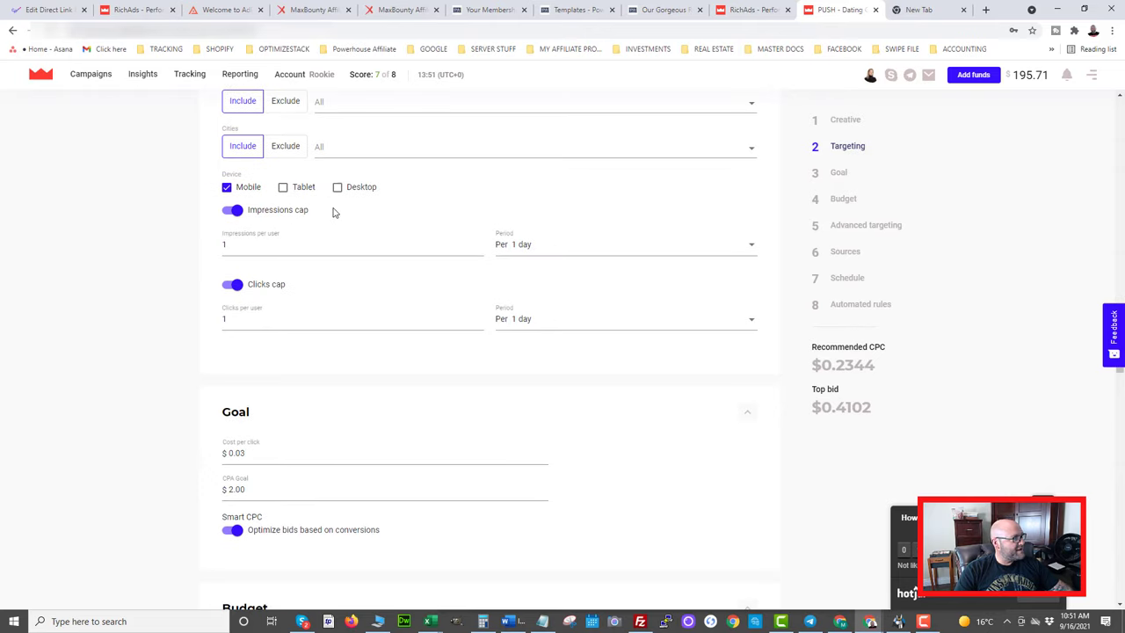
{"action": "scroll", "coordinate": [96, 190], "scroll_direction": "down", "scroll_amount": 1}
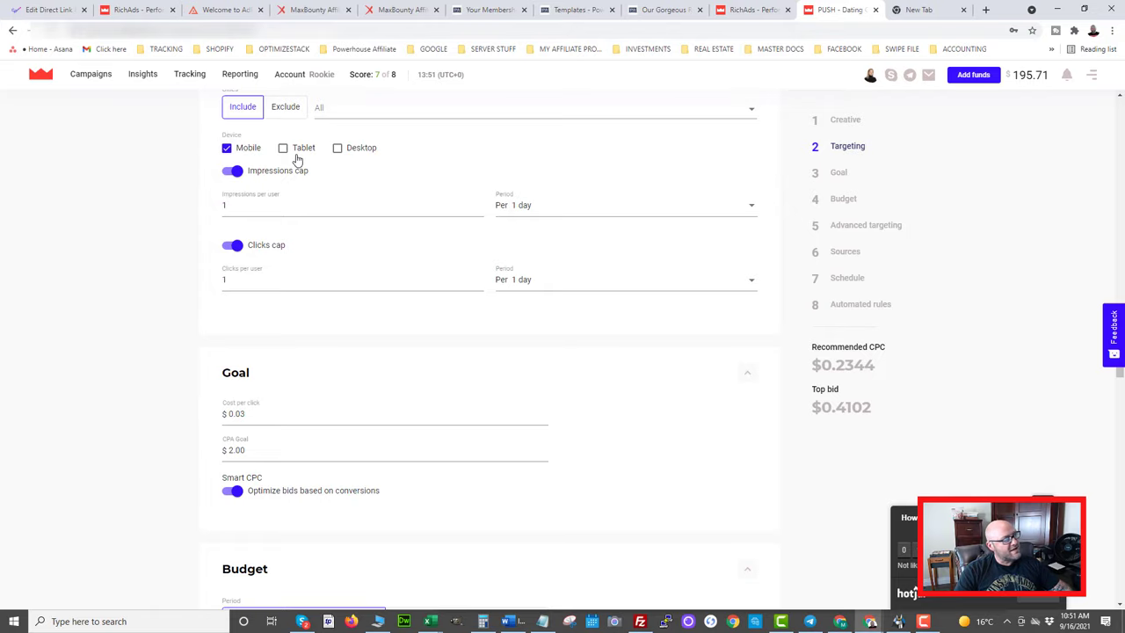
{"action": "scroll", "coordinate": [155, 219], "scroll_direction": "down", "scroll_amount": 1}
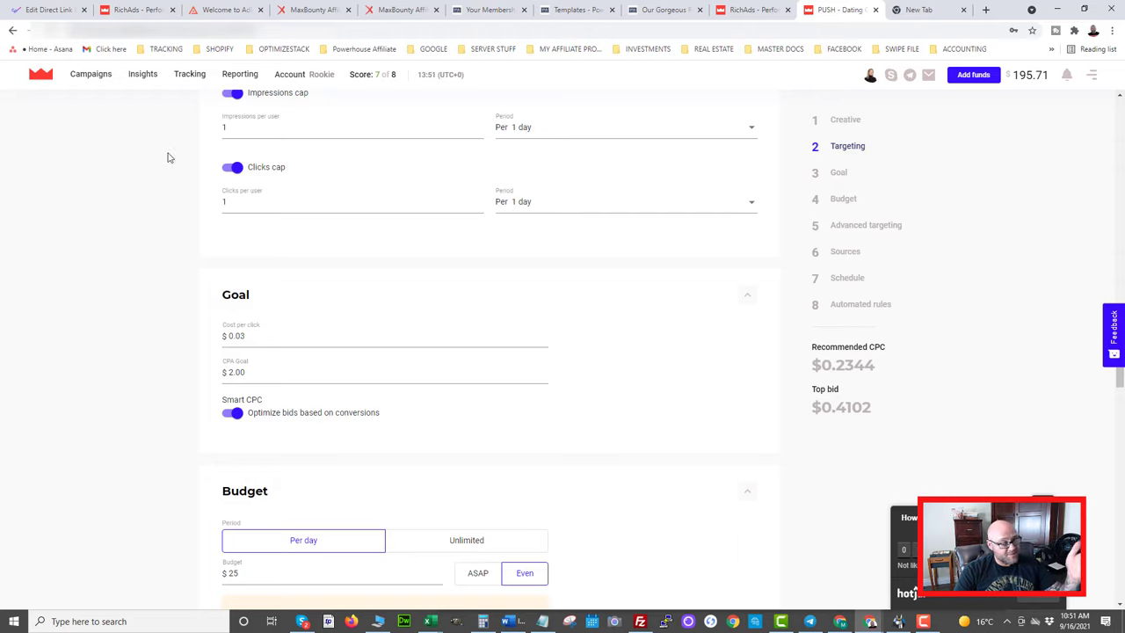
{"action": "scroll", "coordinate": [120, 195], "scroll_direction": "down", "scroll_amount": 2}
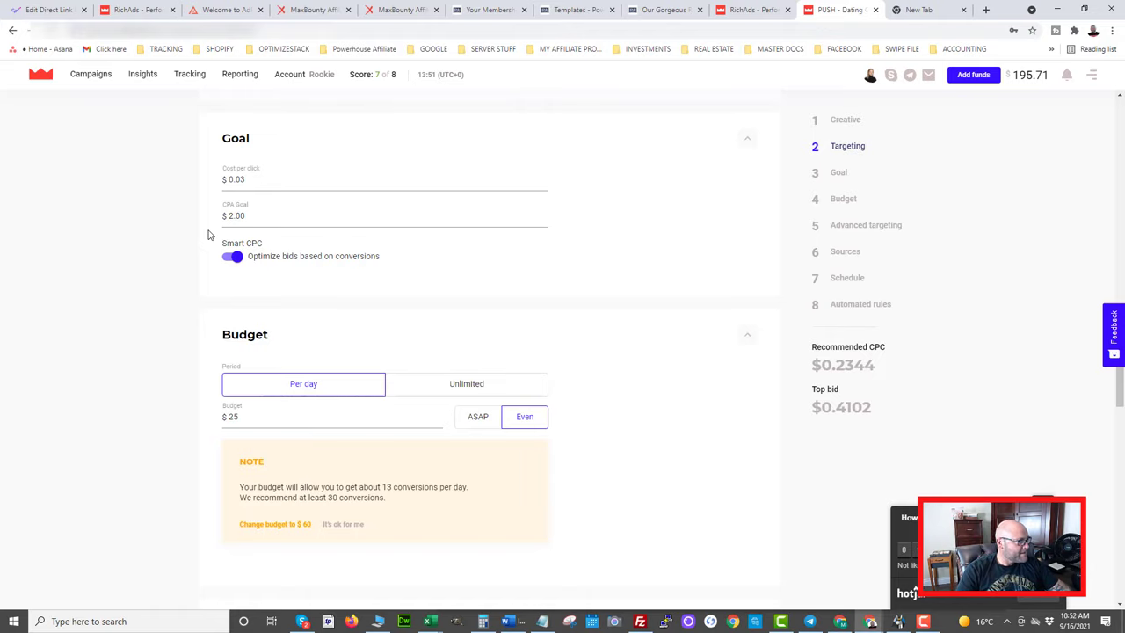
{"action": "scroll", "coordinate": [209, 235], "scroll_direction": "down", "scroll_amount": 1}
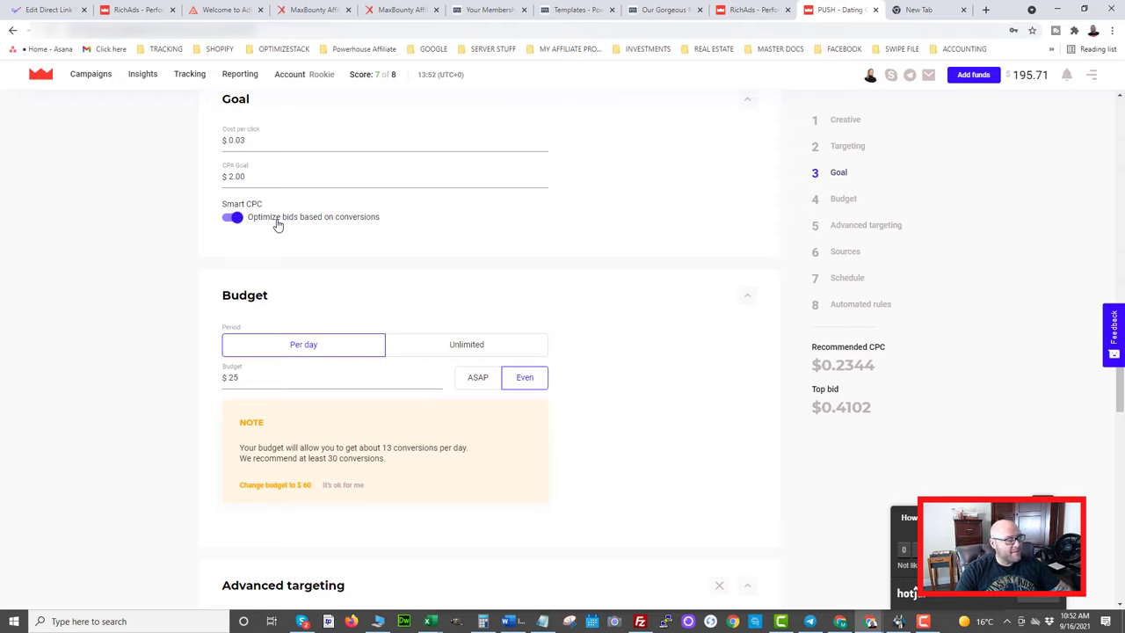
Step: Examine the campaign's daily budget, delivery pacing and advanced targeting settings, including the subscriber and OS options
{"action": "scroll", "coordinate": [131, 273], "scroll_direction": "down", "scroll_amount": 3}
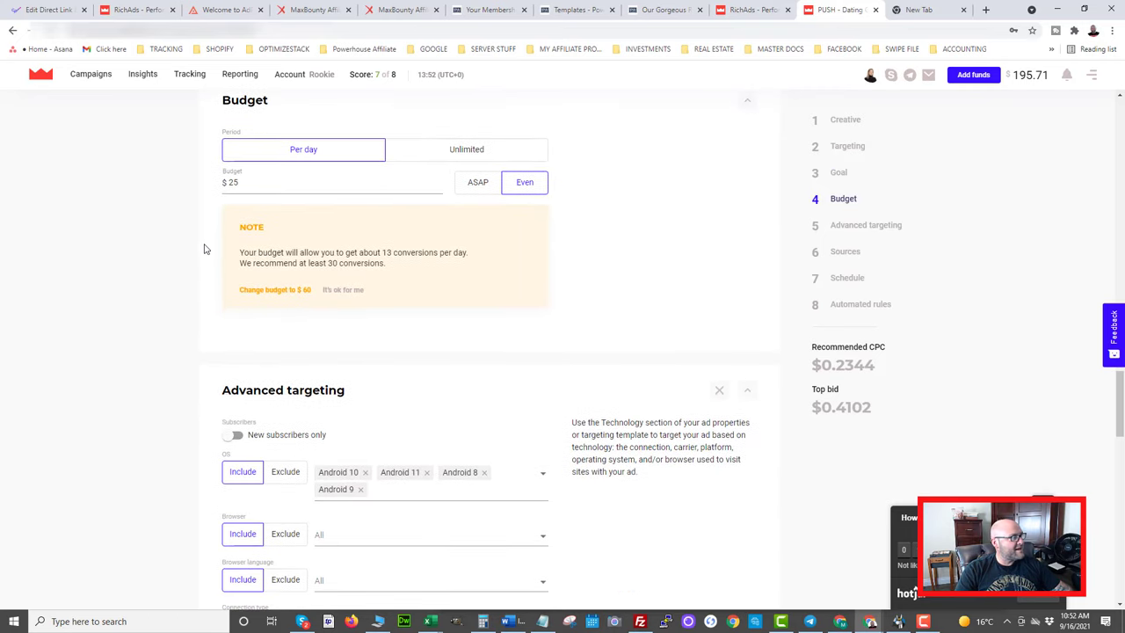
{"action": "scroll", "coordinate": [206, 248], "scroll_direction": "down", "scroll_amount": 1}
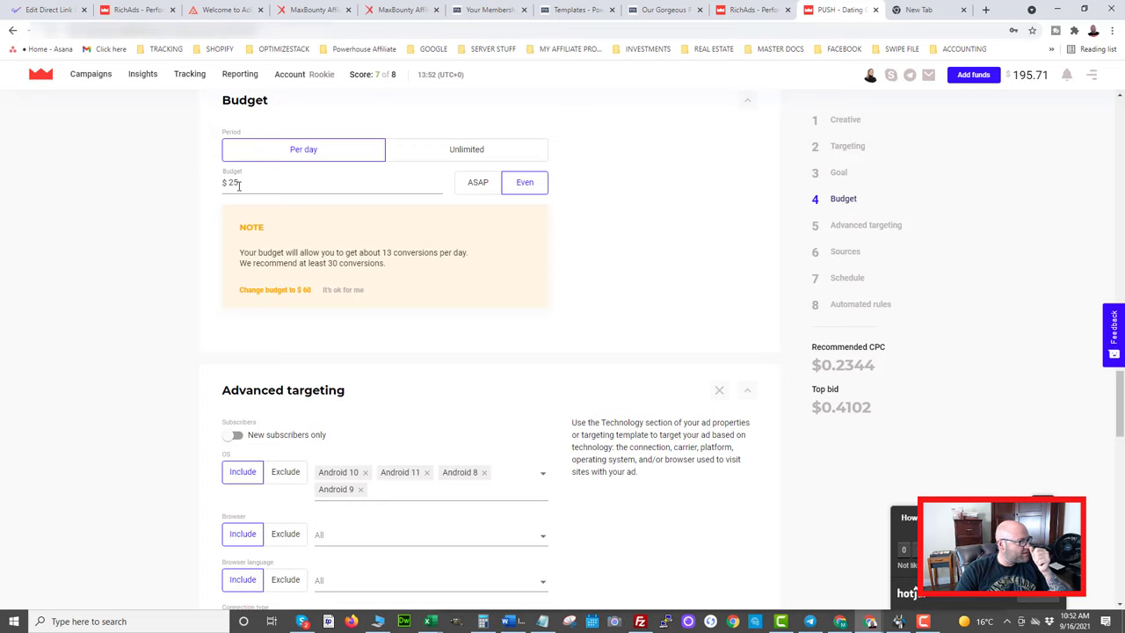
{"action": "scroll", "coordinate": [206, 188], "scroll_direction": "down", "scroll_amount": 2}
{"action": "scroll", "coordinate": [206, 189], "scroll_direction": "up", "scroll_amount": 1}
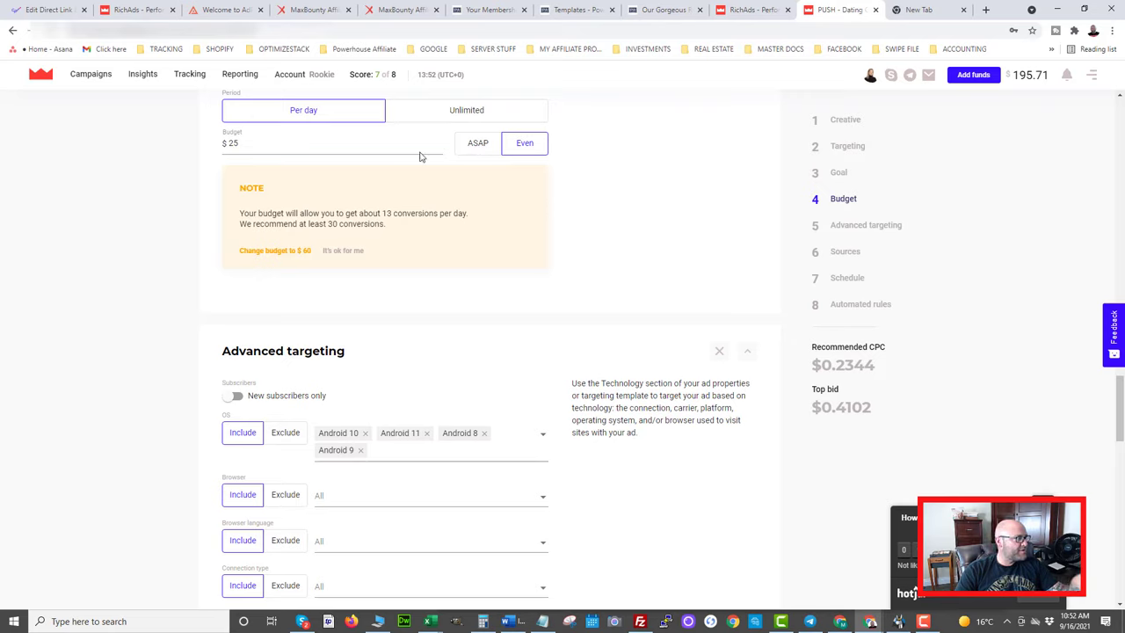
{"action": "scroll", "coordinate": [202, 219], "scroll_direction": "down", "scroll_amount": 1}
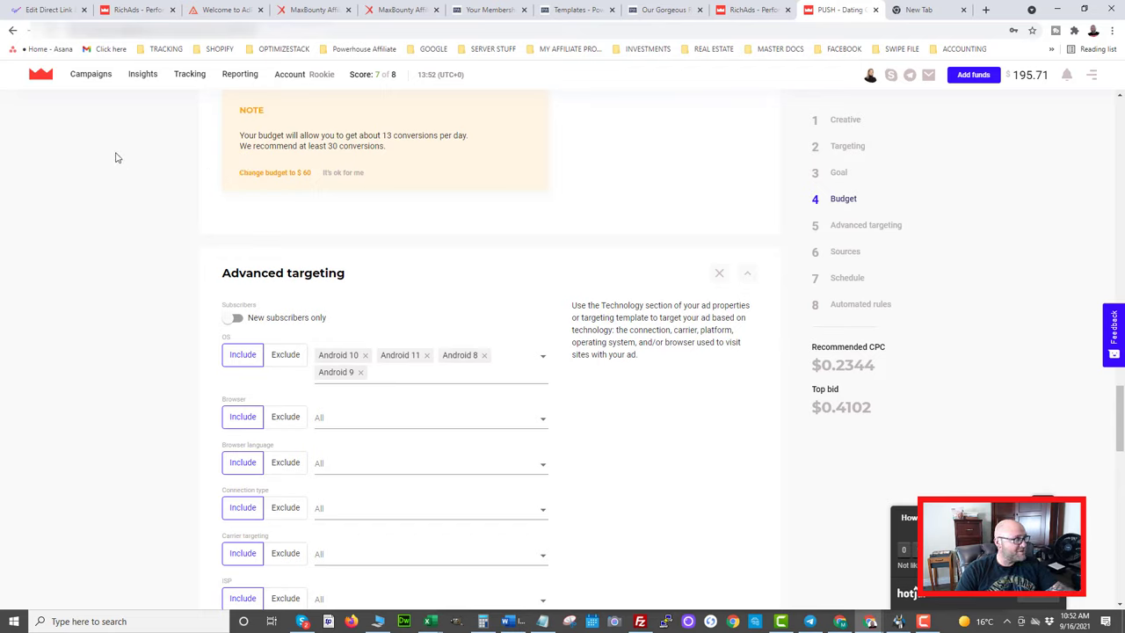
{"action": "scroll", "coordinate": [168, 254], "scroll_direction": "down", "scroll_amount": 1}
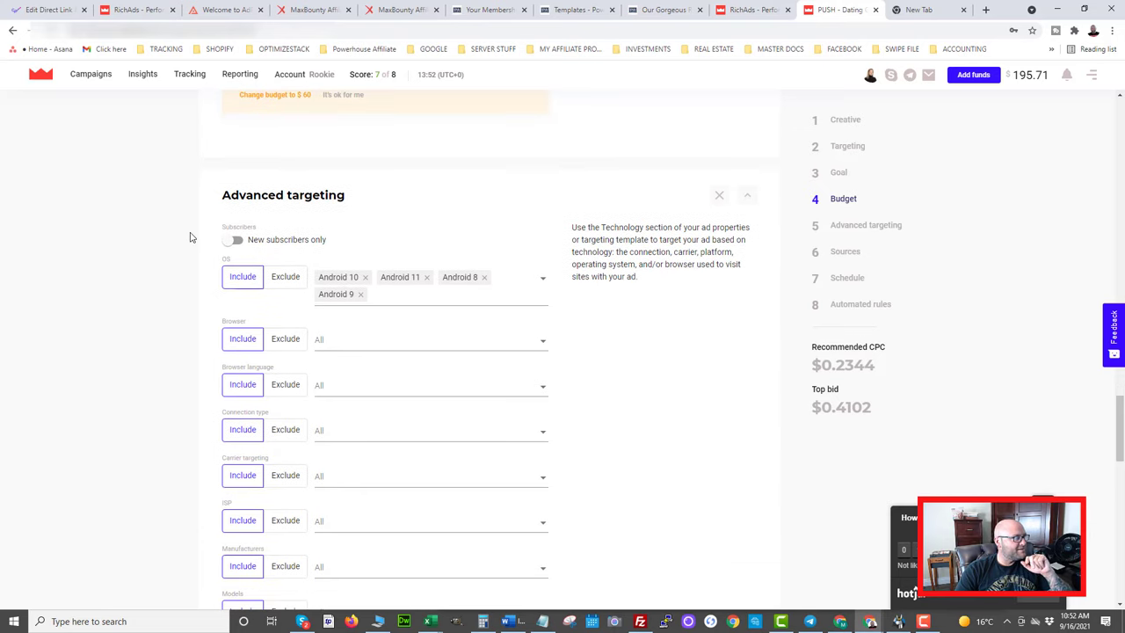
{"action": "scroll", "coordinate": [181, 226], "scroll_direction": "down", "scroll_amount": 1}
{"action": "scroll", "coordinate": [179, 226], "scroll_direction": "down", "scroll_amount": 1}
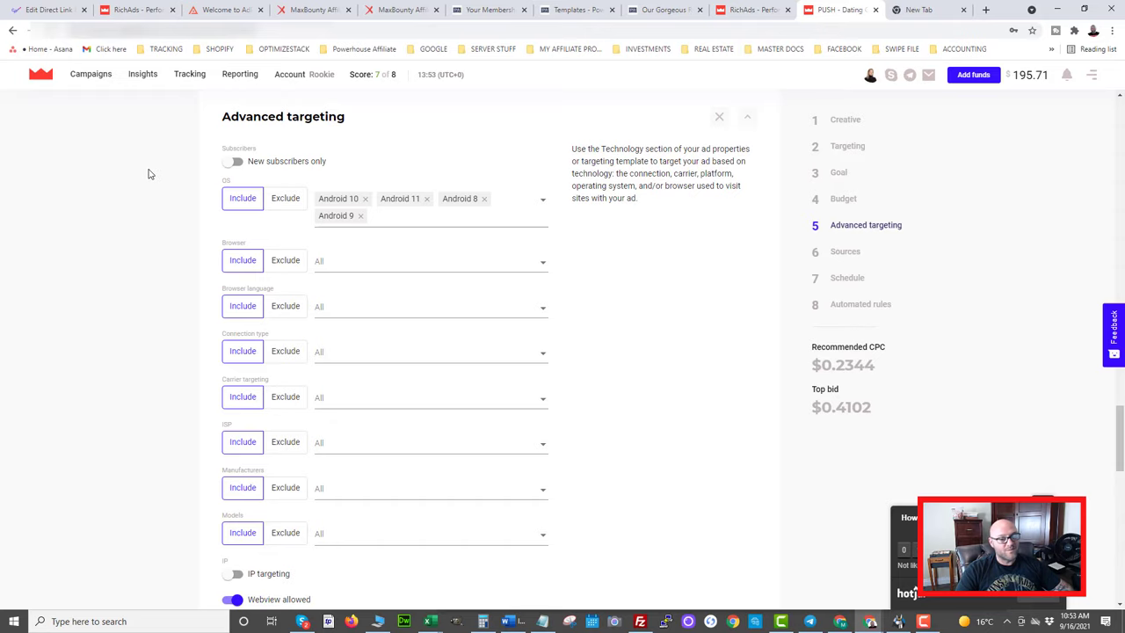
Step: Look through the operating systems available for OS targeting in the advanced targeting section and close the list
{"action": "scroll", "coordinate": [145, 180], "scroll_direction": "down", "scroll_amount": 2}
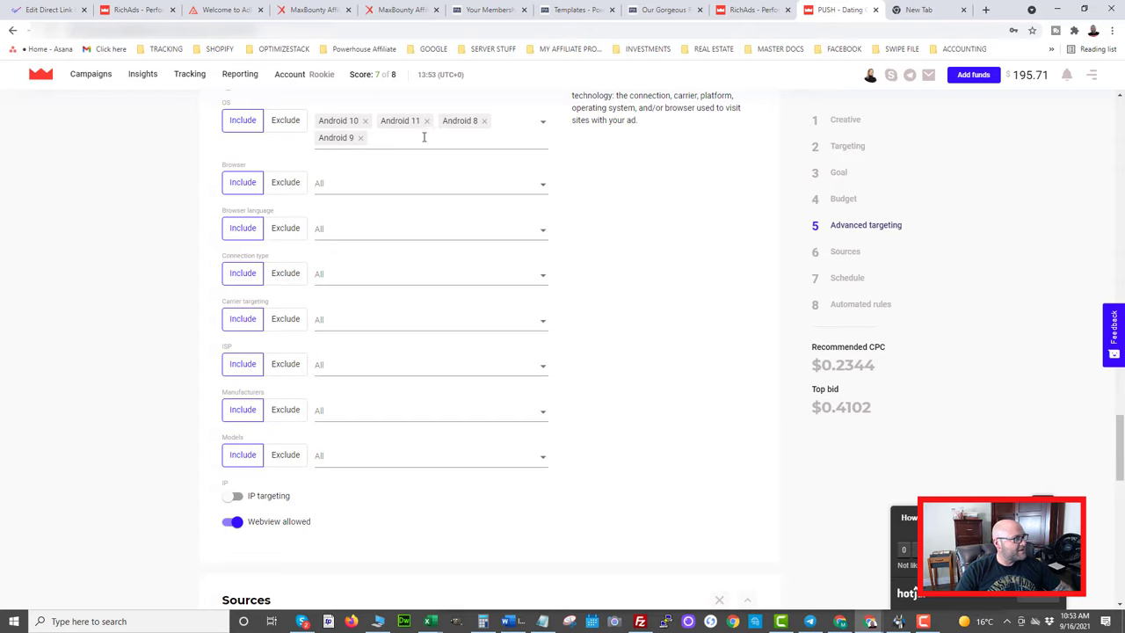
{"action": "scroll", "coordinate": [422, 135], "scroll_direction": "up", "scroll_amount": 2}
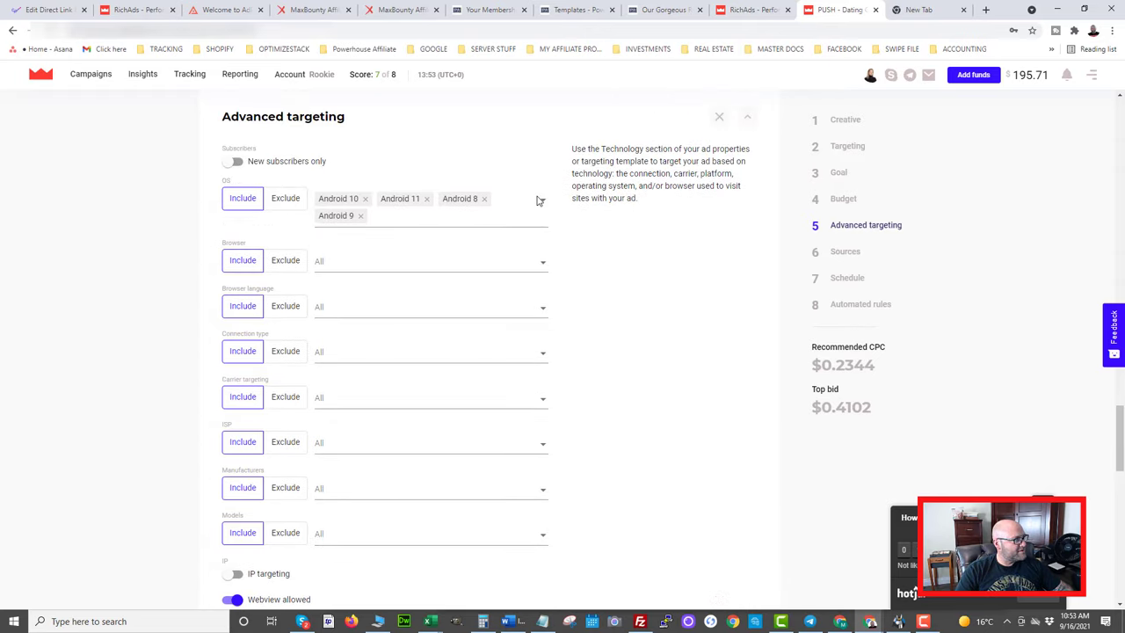
{"action": "left_click", "coordinate": [456, 217]}
{"action": "scroll", "coordinate": [369, 304], "scroll_direction": "down", "scroll_amount": 5}
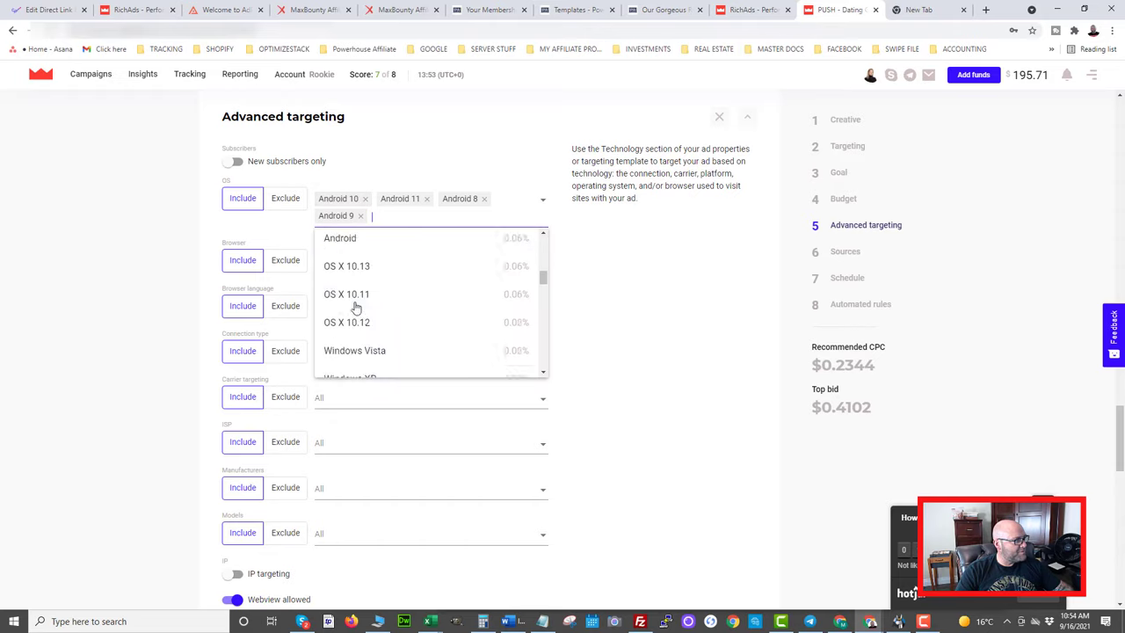
{"action": "left_click", "coordinate": [157, 282]}
Step: Examine the remaining advanced targeting options, including browser language, connection type, carrier, ISP, device models, IP targeting and webview
{"action": "scroll", "coordinate": [277, 255], "scroll_direction": "down", "scroll_amount": 2}
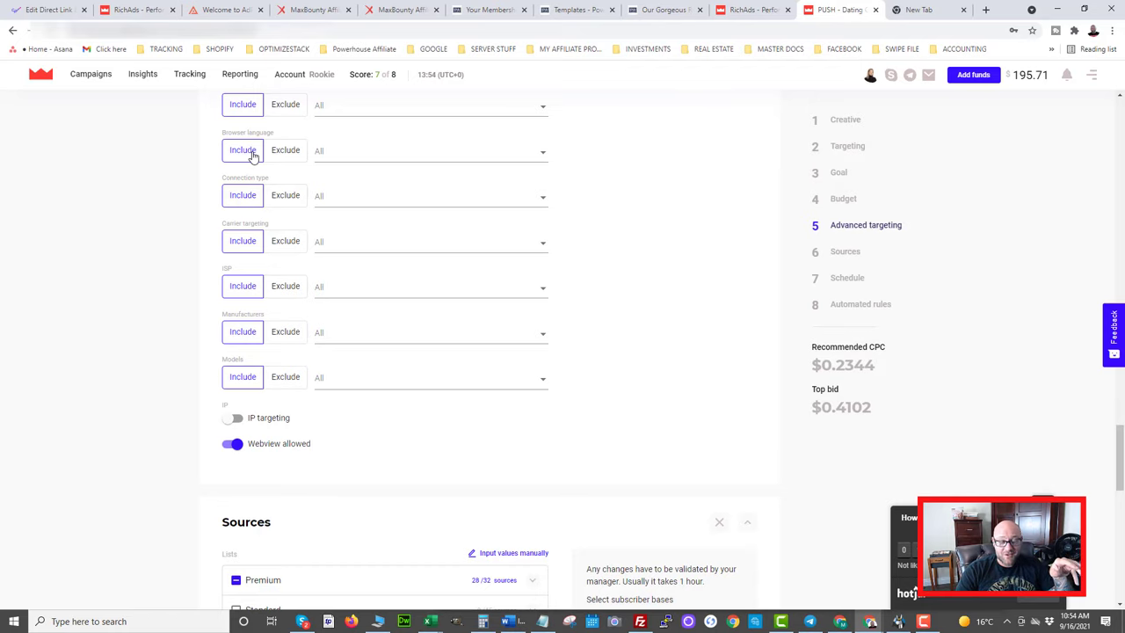
{"action": "scroll", "coordinate": [238, 168], "scroll_direction": "down", "scroll_amount": 1}
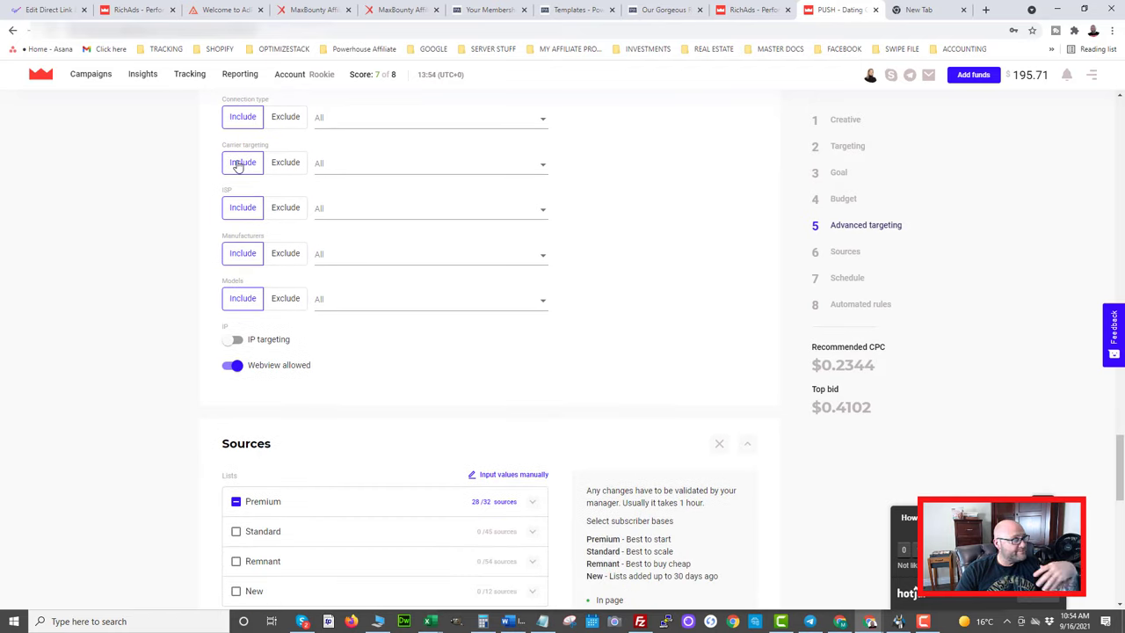
{"action": "scroll", "coordinate": [238, 167], "scroll_direction": "up", "scroll_amount": 2}
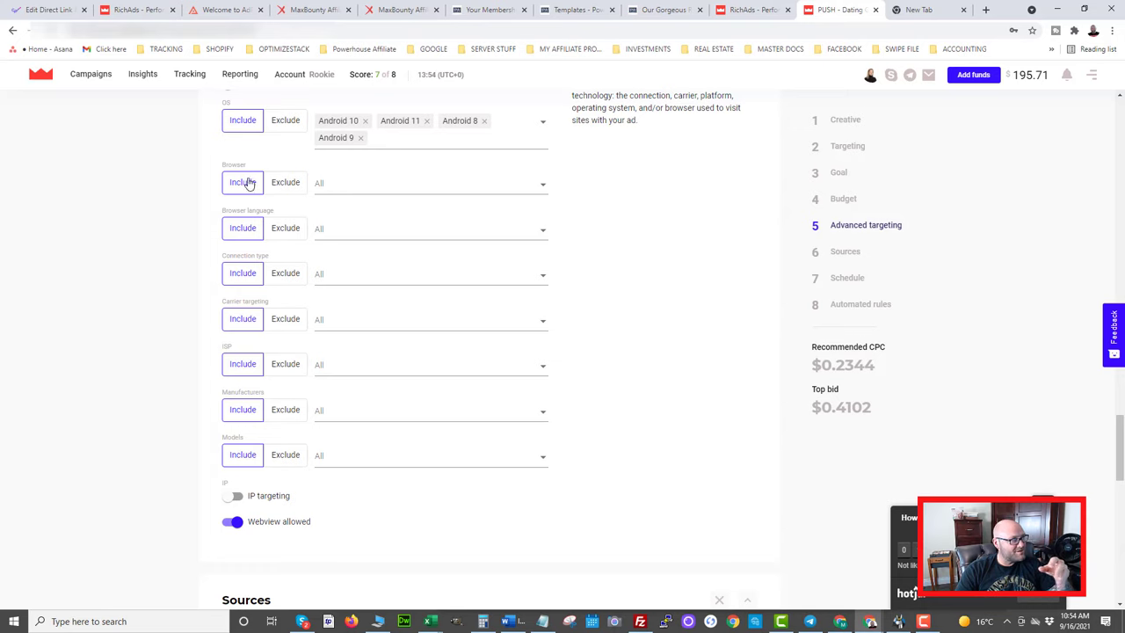
{"action": "scroll", "coordinate": [141, 203], "scroll_direction": "down", "scroll_amount": 1}
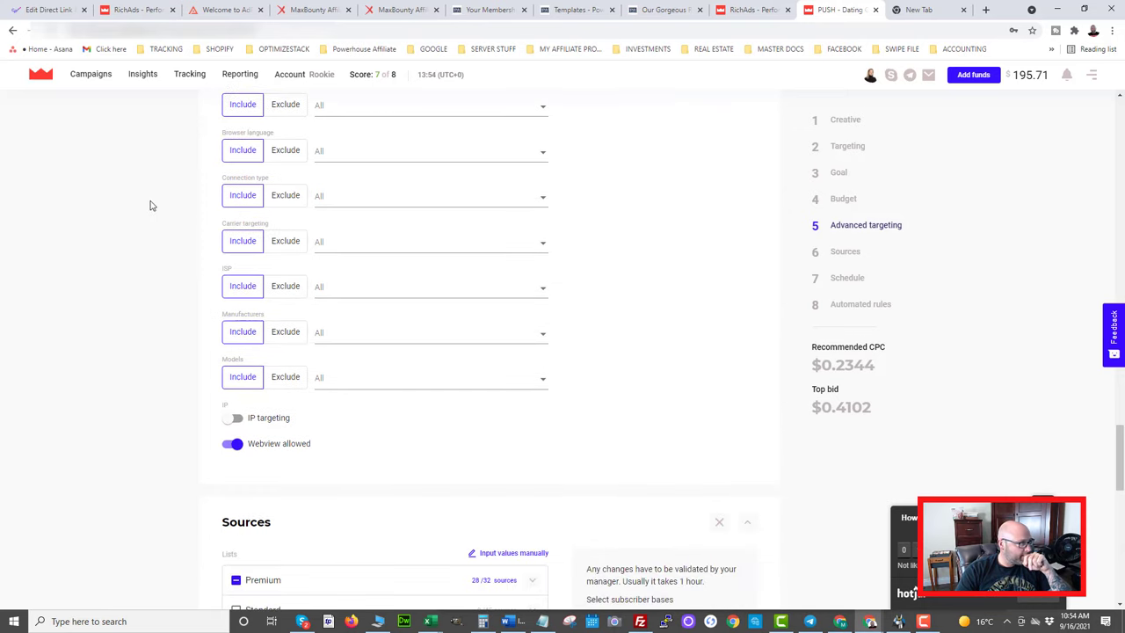
{"action": "scroll", "coordinate": [294, 326], "scroll_direction": "down", "scroll_amount": 3}
{"action": "scroll", "coordinate": [407, 263], "scroll_direction": "down", "scroll_amount": 1}
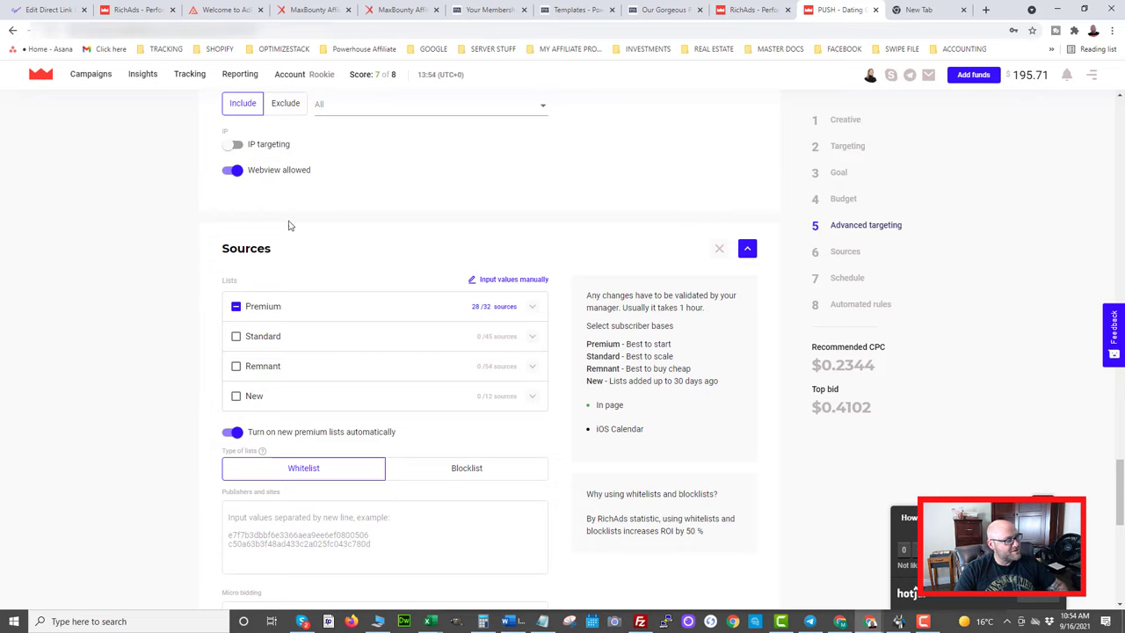
Step: Review the campaign's source lists and whitelist options, and place the cursor in the micro bidding field
{"action": "scroll", "coordinate": [238, 253], "scroll_direction": "down", "scroll_amount": 1}
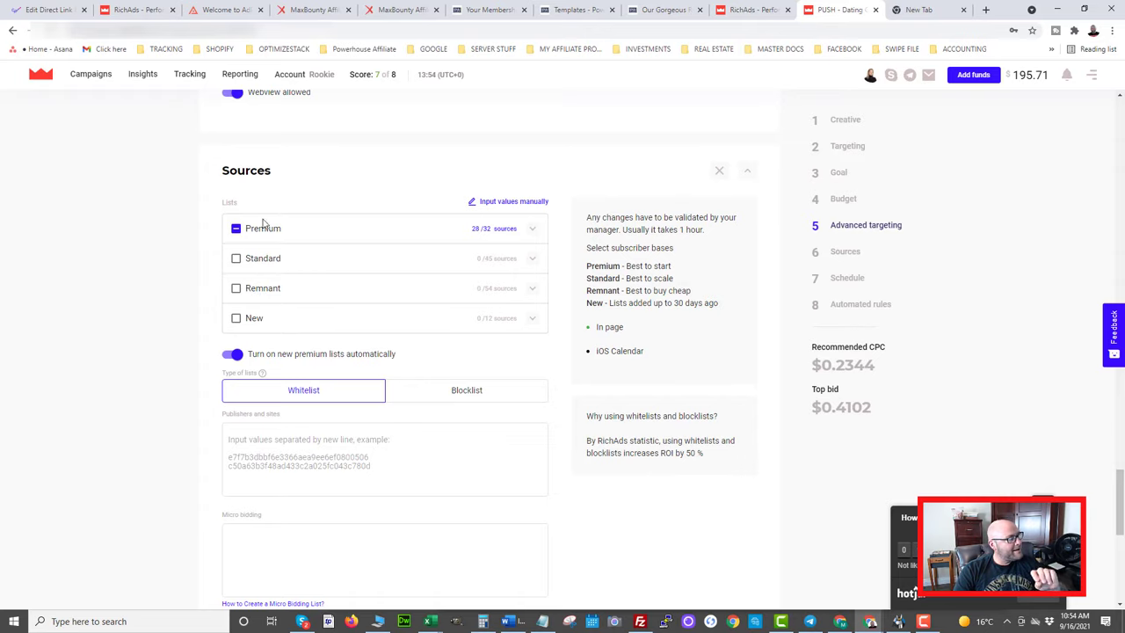
{"action": "scroll", "coordinate": [237, 264], "scroll_direction": "down", "scroll_amount": 1}
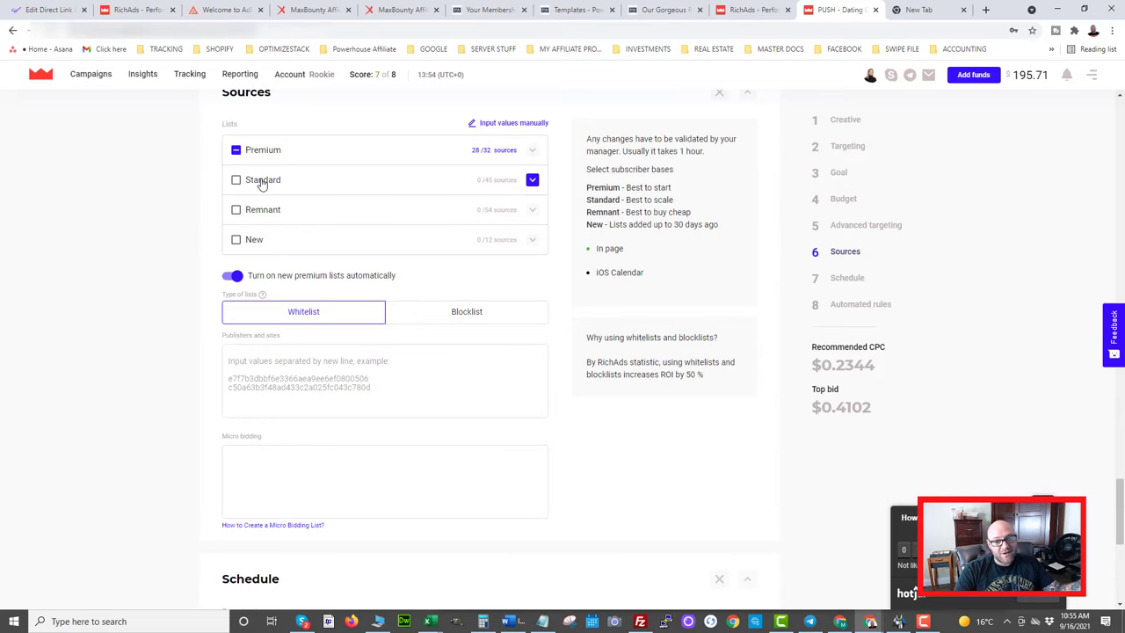
{"action": "scroll", "coordinate": [251, 286], "scroll_direction": "down", "scroll_amount": 3}
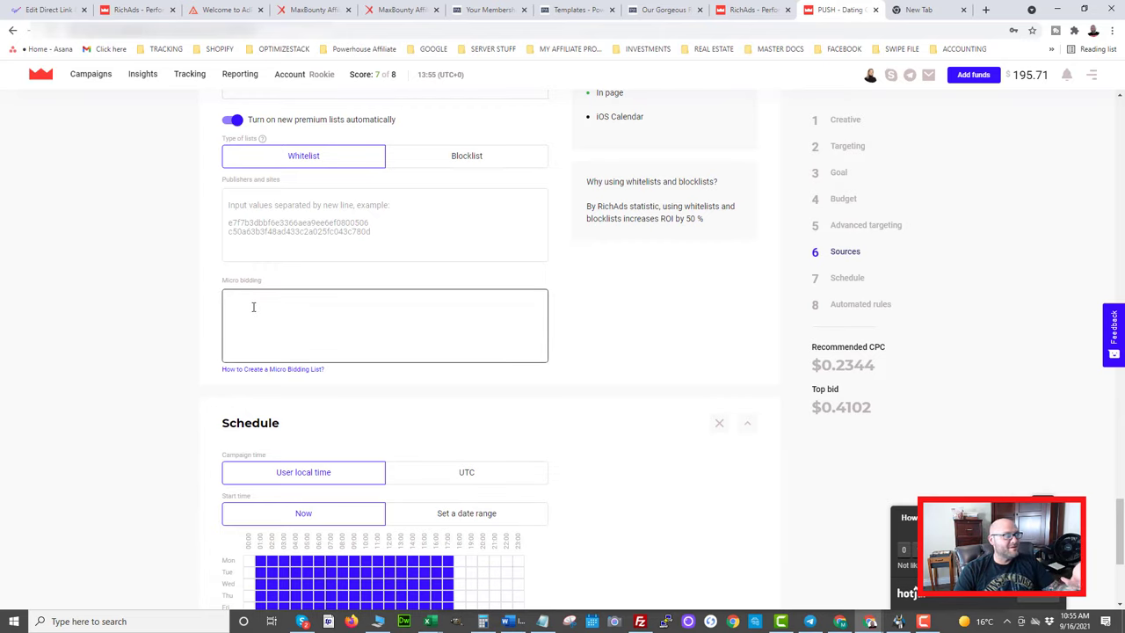
{"action": "scroll", "coordinate": [253, 307], "scroll_direction": "up", "scroll_amount": 1}
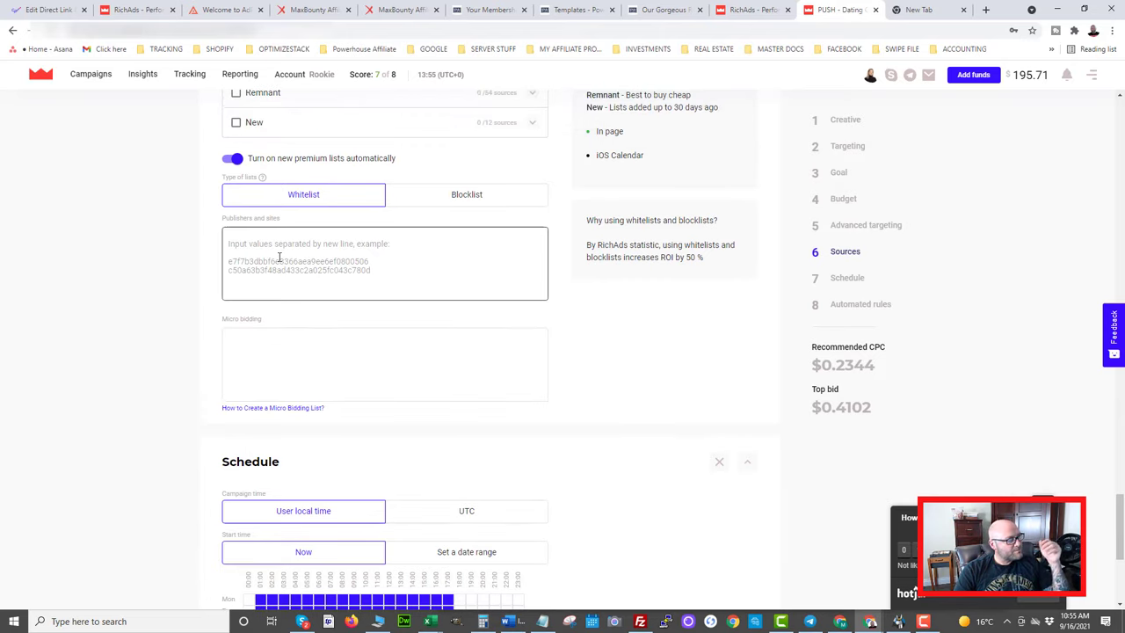
{"action": "left_click", "coordinate": [253, 356]}
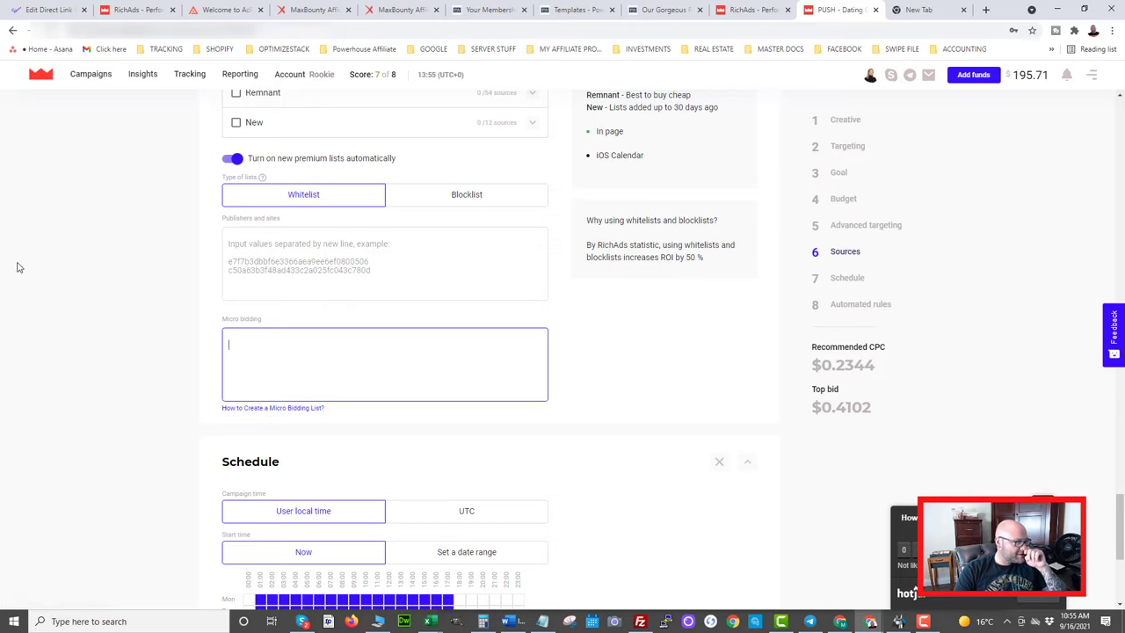
Step: Deselect the Tuesday 04:00 slot in the campaign schedule and clear the entire schedule
{"action": "scroll", "coordinate": [42, 220], "scroll_direction": "down", "scroll_amount": 3}
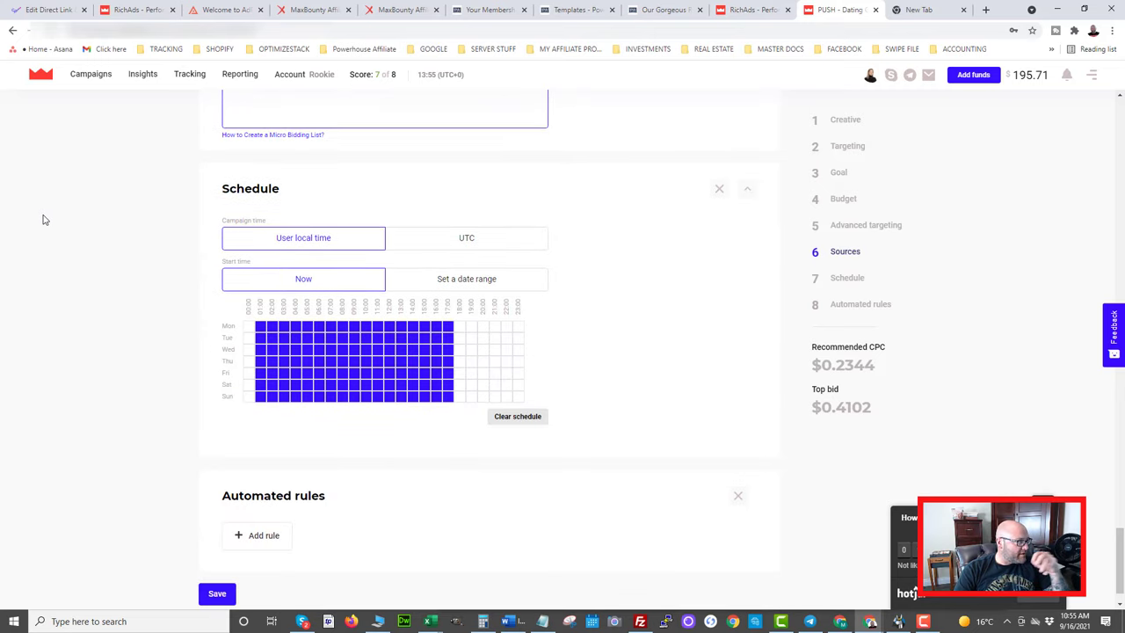
{"action": "left_click", "coordinate": [298, 337]}
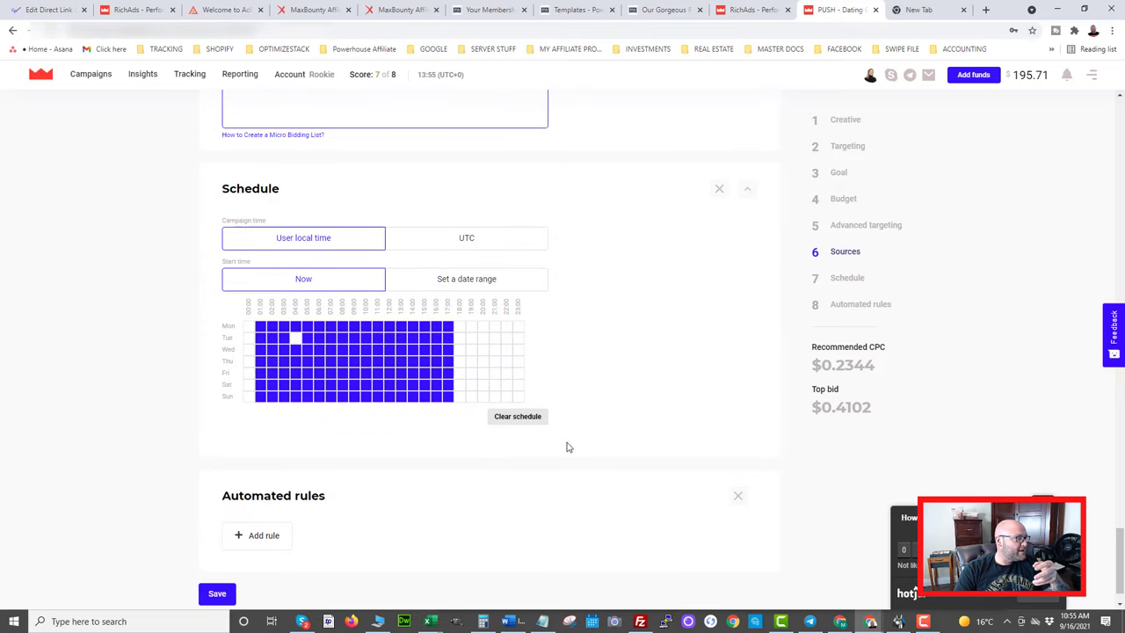
{"action": "left_click", "coordinate": [516, 419]}
{"action": "scroll", "coordinate": [167, 378], "scroll_direction": "down", "scroll_amount": 1}
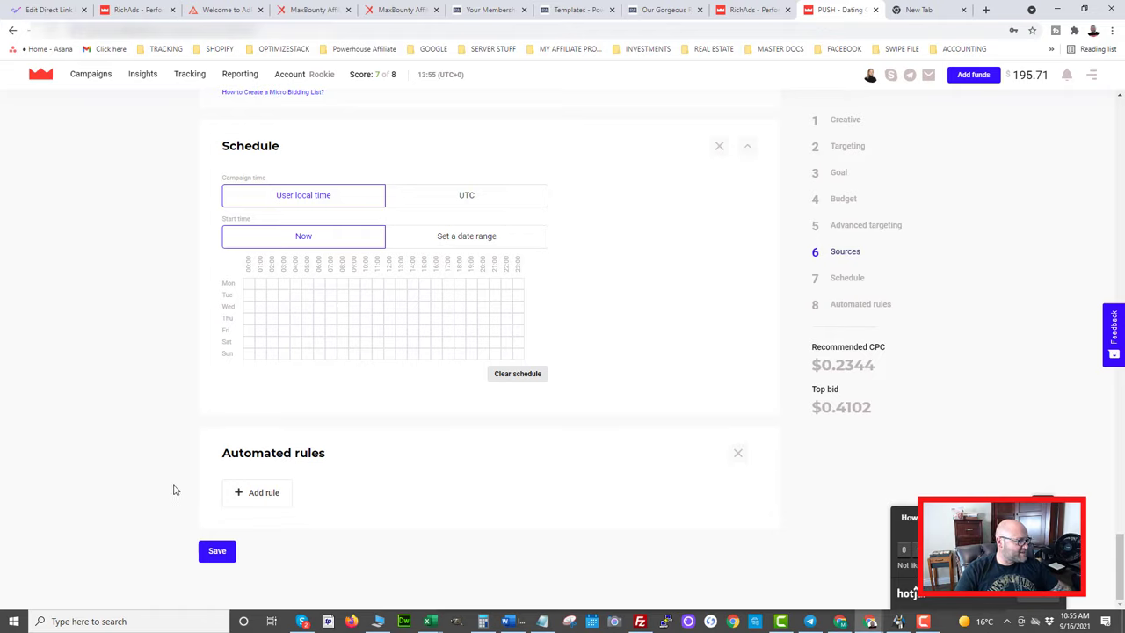
{"action": "scroll", "coordinate": [174, 480], "scroll_direction": "up", "scroll_amount": 2}
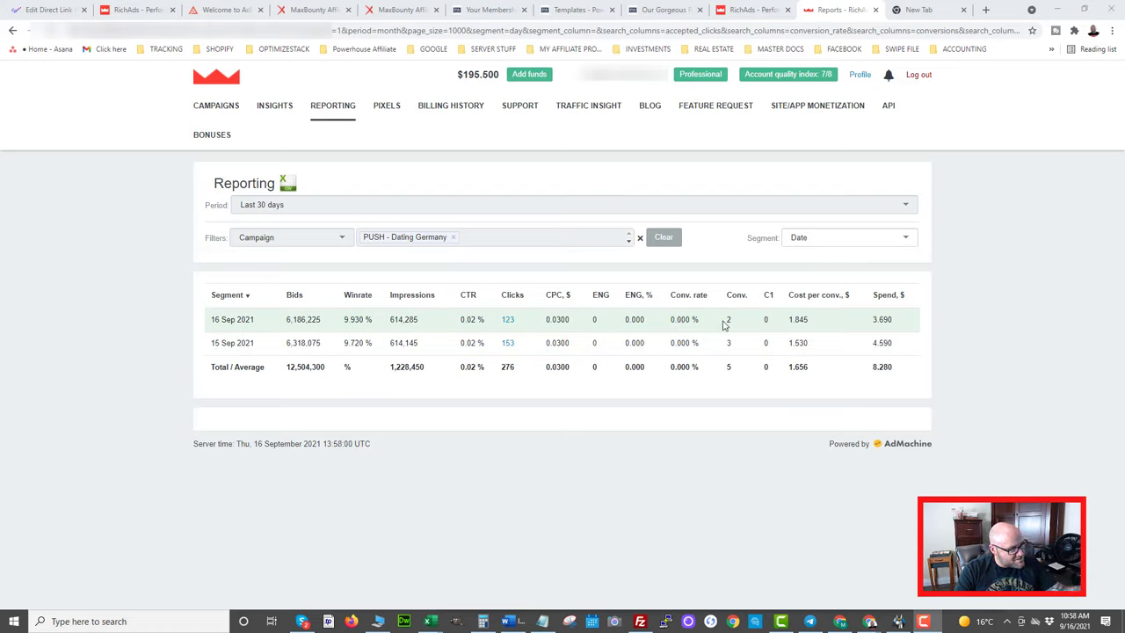
Step: In the PUSH - Dating Germany report, highlight the total conversions and the winrate for 16 Sep 2021
{"action": "double_click", "coordinate": [729, 367]}
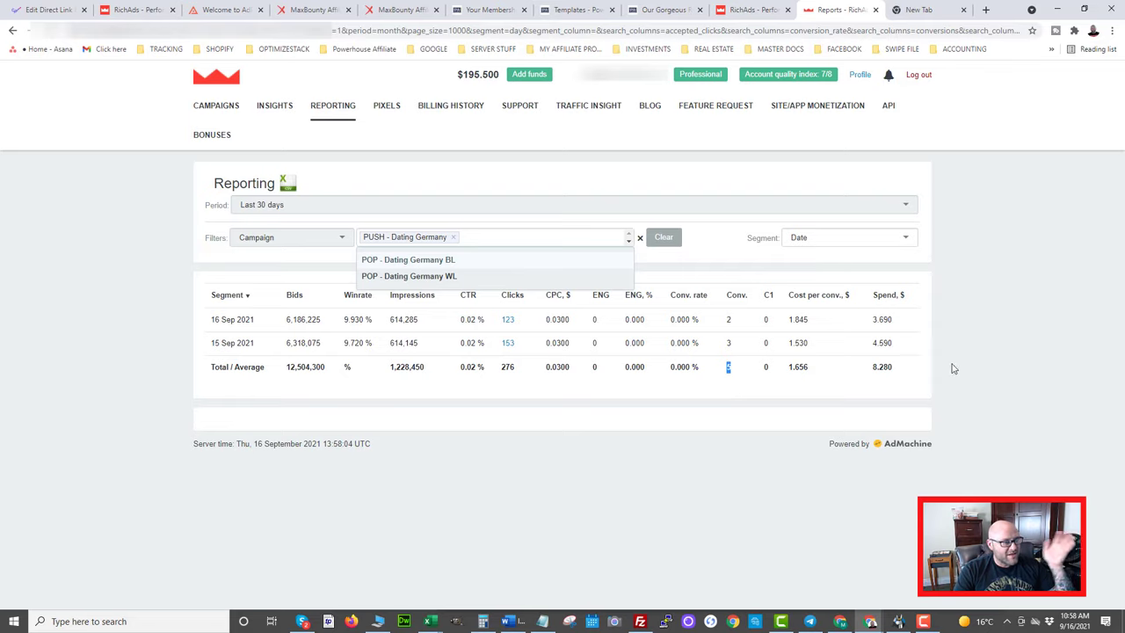
{"action": "left_click", "coordinate": [983, 360]}
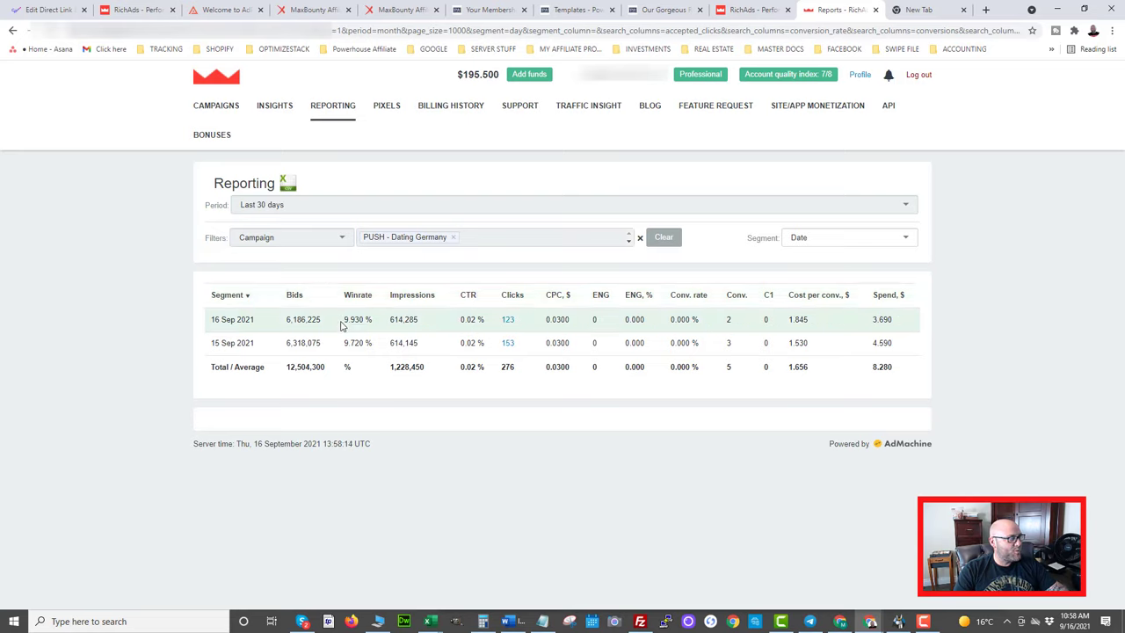
{"action": "left_click_drag", "start_coordinate": [344, 320], "coordinate": [365, 323]}
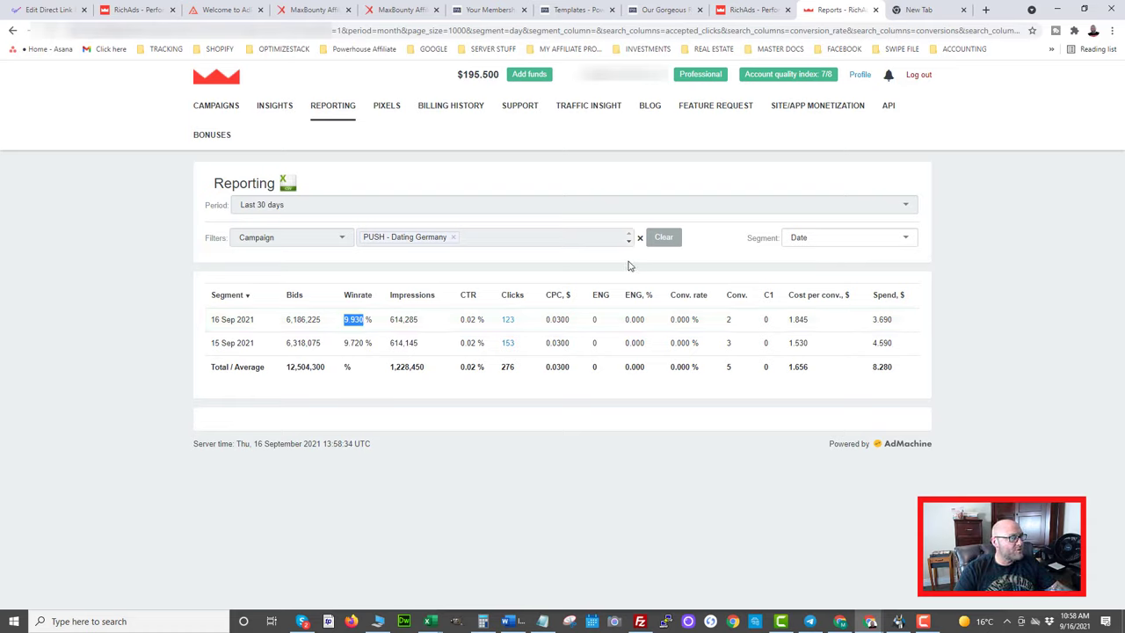
Step: Look through the available segment options for the campaign report and close the list
{"action": "left_click", "coordinate": [815, 239]}
{"action": "scroll", "coordinate": [824, 308], "scroll_direction": "down", "scroll_amount": 3}
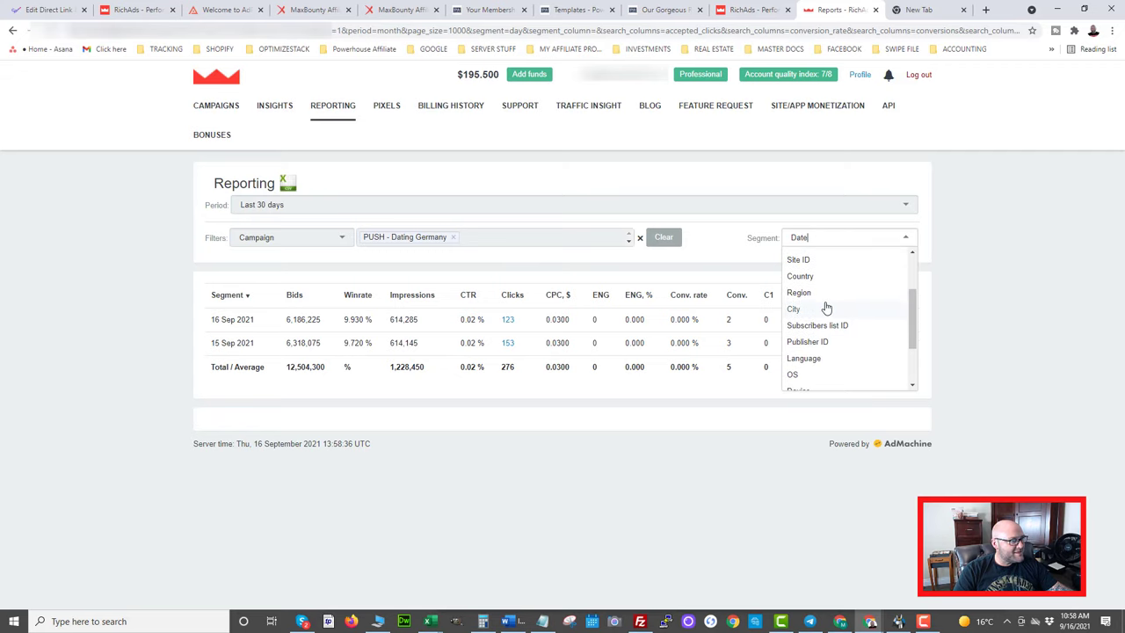
{"action": "scroll", "coordinate": [796, 284], "scroll_direction": "up", "scroll_amount": 2}
{"action": "scroll", "coordinate": [794, 294], "scroll_direction": "up", "scroll_amount": 2}
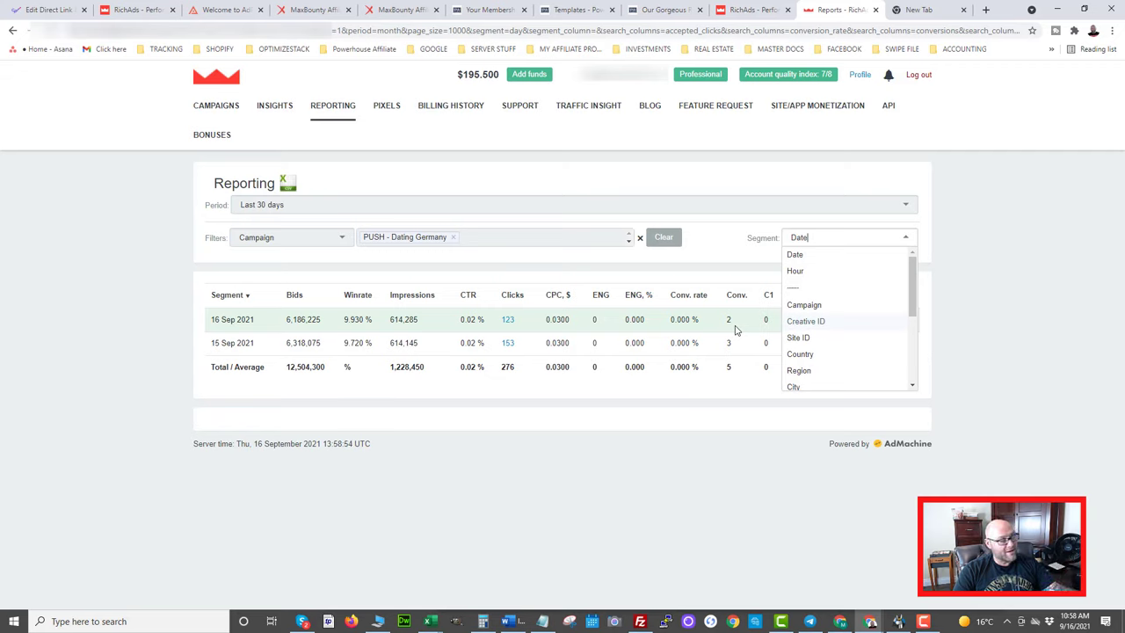
{"action": "left_click", "coordinate": [334, 278]}
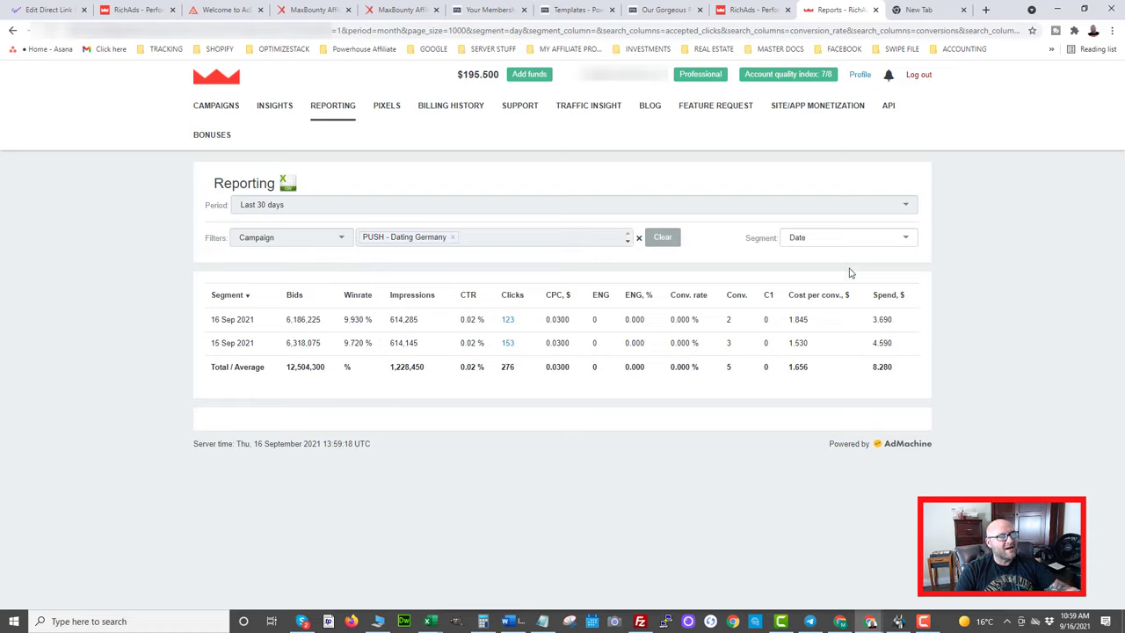
Step: Segment the PUSH - Dating Germany report by Publisher ID
{"action": "left_click", "coordinate": [836, 237]}
{"action": "left_click", "coordinate": [830, 246]}
{"action": "left_click", "coordinate": [830, 245]}
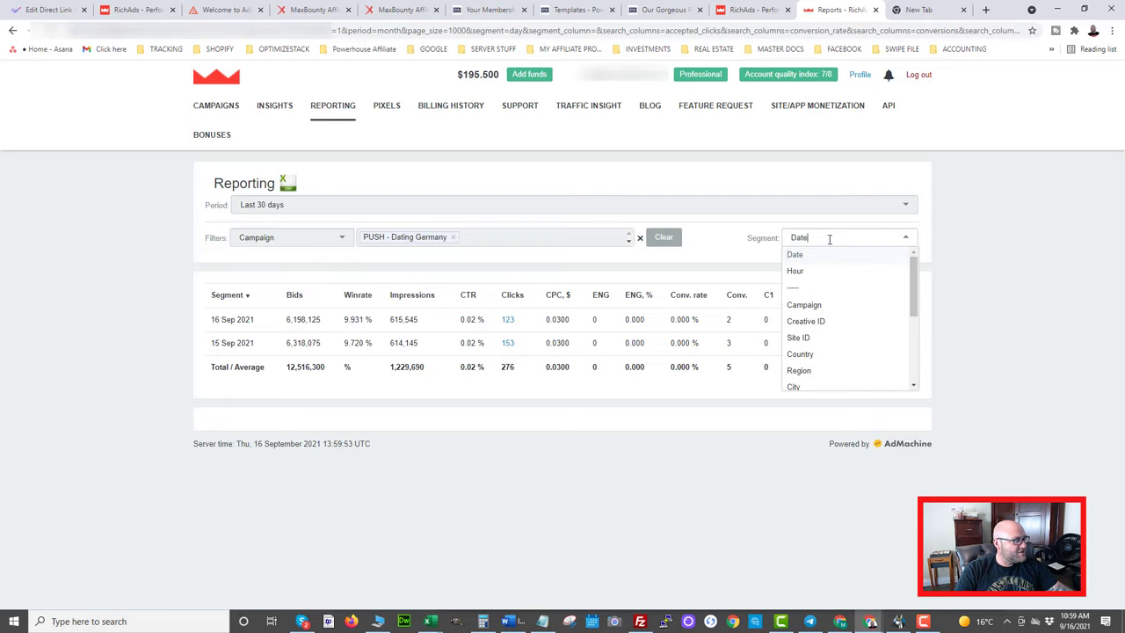
{"action": "scroll", "coordinate": [822, 350], "scroll_direction": "down", "scroll_amount": 3}
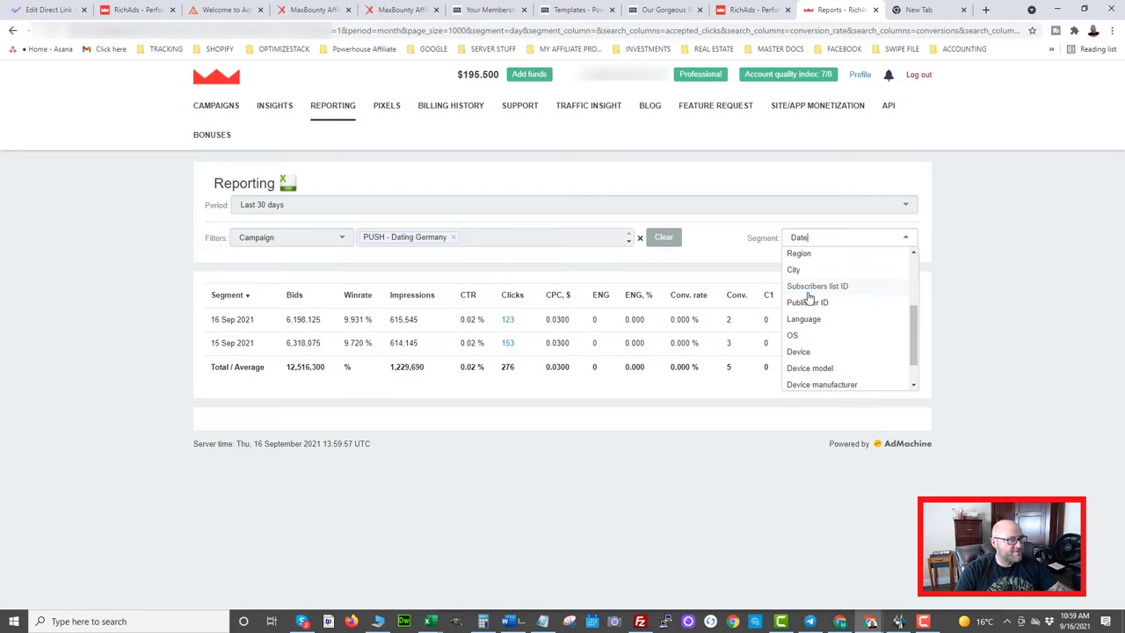
{"action": "left_click", "coordinate": [801, 306]}
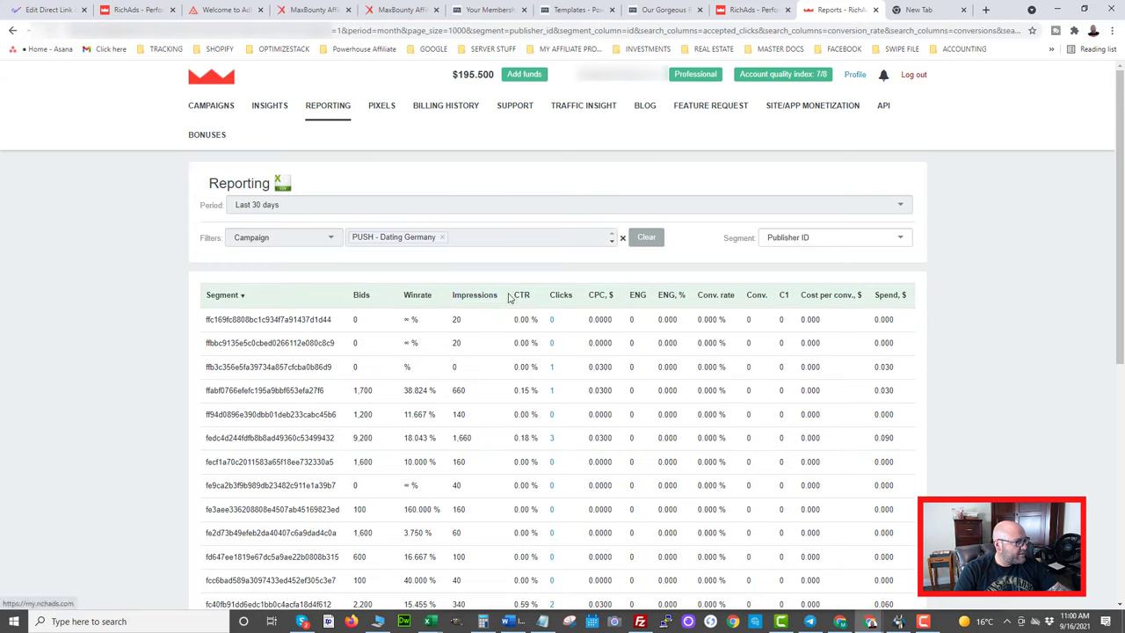
Step: Sort the publisher report by clicks in descending order and look through the publishers' results
{"action": "left_click", "coordinate": [563, 301]}
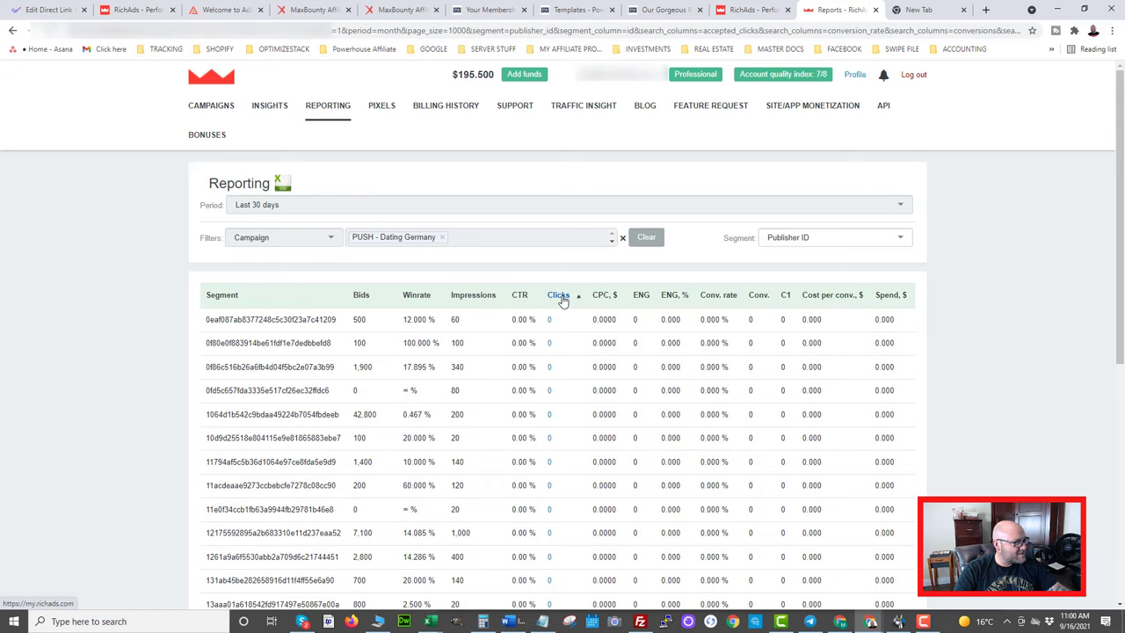
{"action": "left_click", "coordinate": [564, 301]}
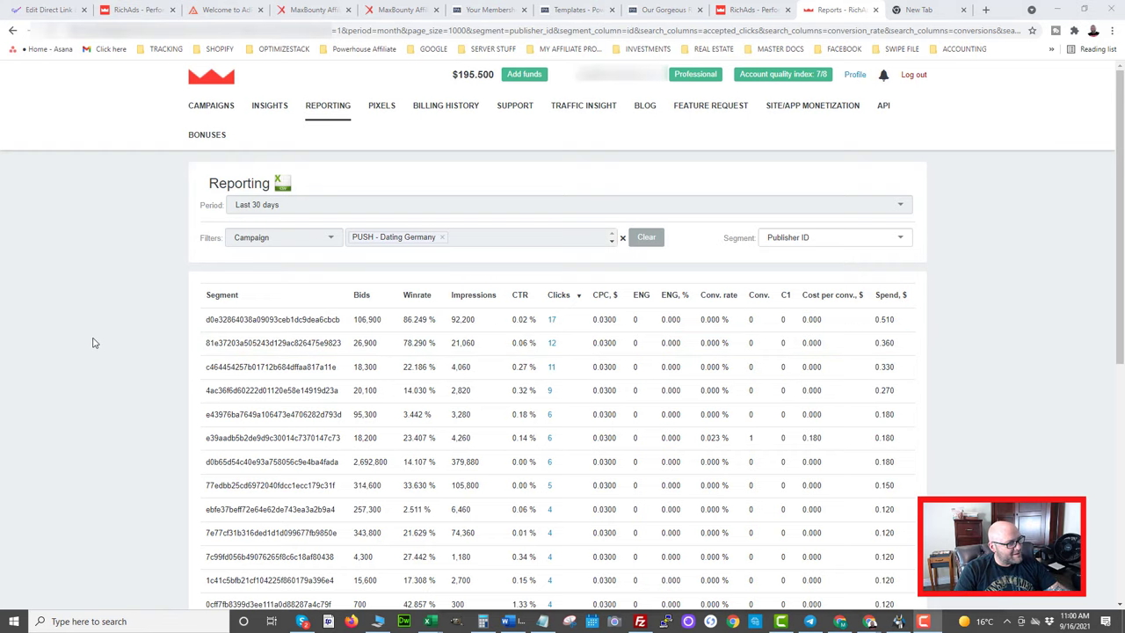
{"action": "scroll", "coordinate": [674, 343], "scroll_direction": "down", "scroll_amount": 1}
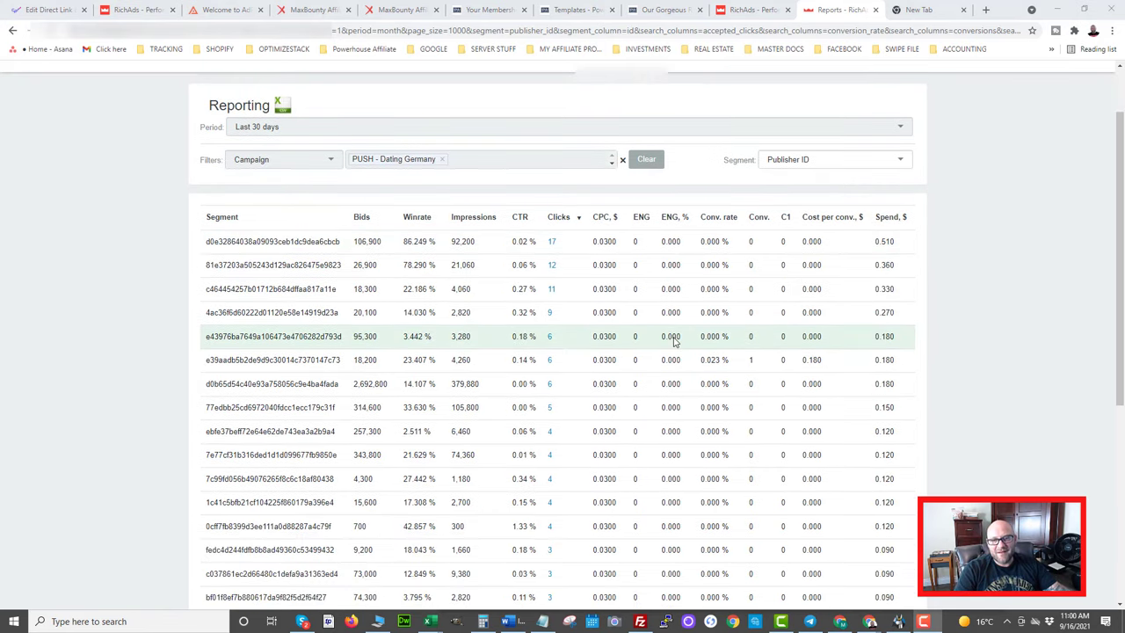
{"action": "scroll", "coordinate": [514, 332], "scroll_direction": "down", "scroll_amount": 4}
{"action": "scroll", "coordinate": [515, 332], "scroll_direction": "up", "scroll_amount": 4}
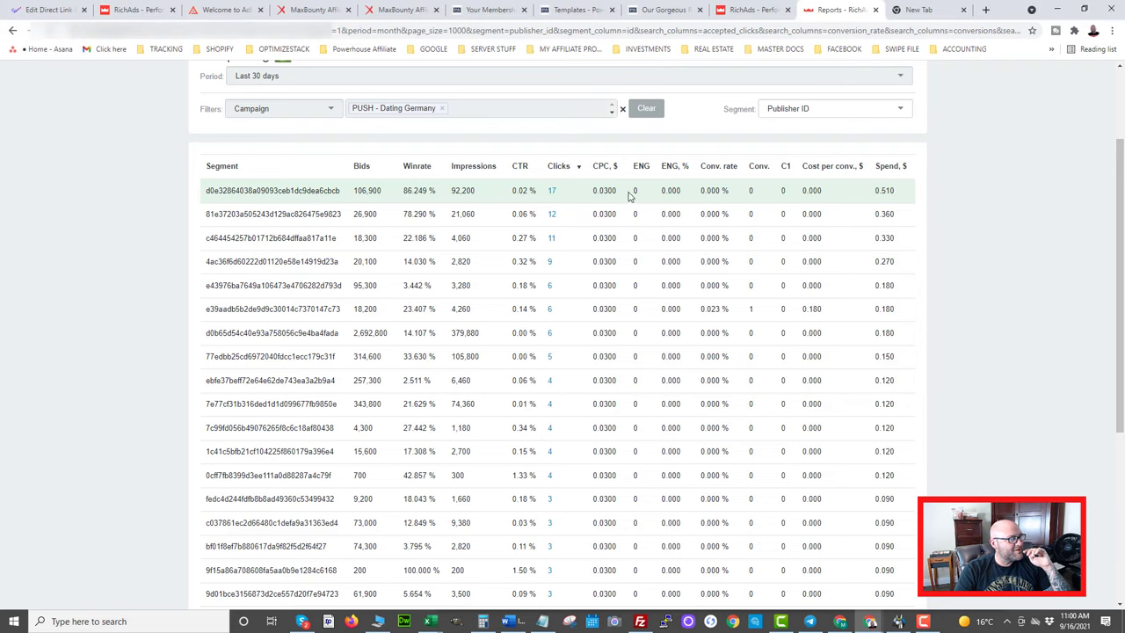
Step: Switch to the Campaign Stats page in CPV Lab Pro and look through the tracked source IDs and their figures
{"action": "key", "text": "ctrl+1"}
{"action": "scroll", "coordinate": [109, 472], "scroll_direction": "down", "scroll_amount": 5}
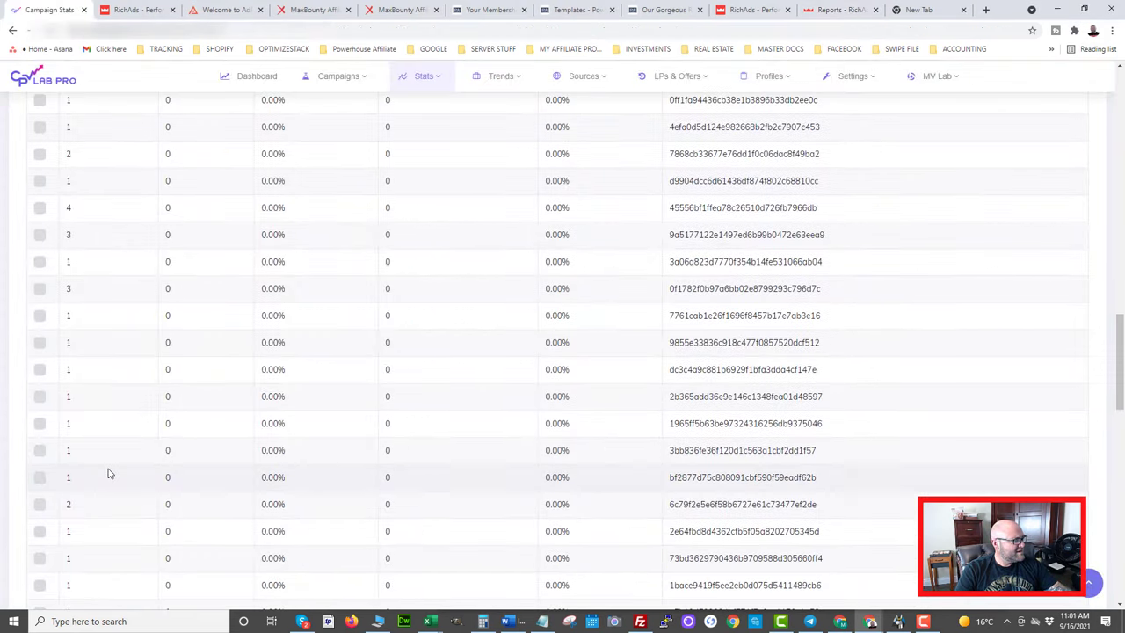
{"action": "scroll", "coordinate": [108, 475], "scroll_direction": "up", "scroll_amount": 13}
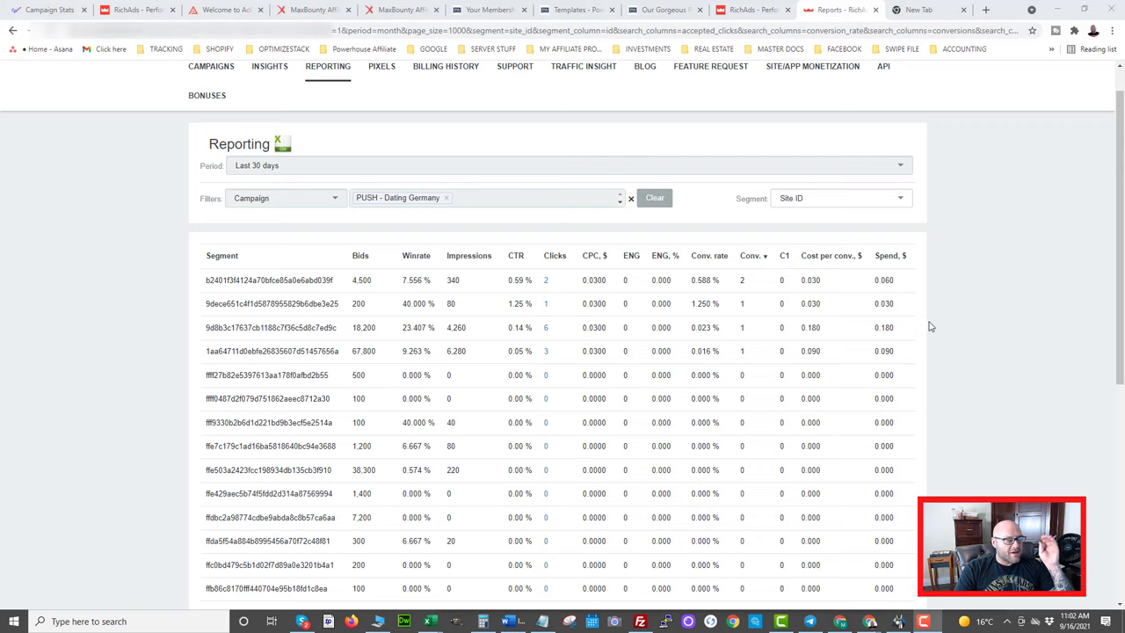
Step: Open the segment options of the RichAds Site ID report and close the list
{"action": "left_click", "coordinate": [905, 198]}
{"action": "left_click", "coordinate": [712, 213]}
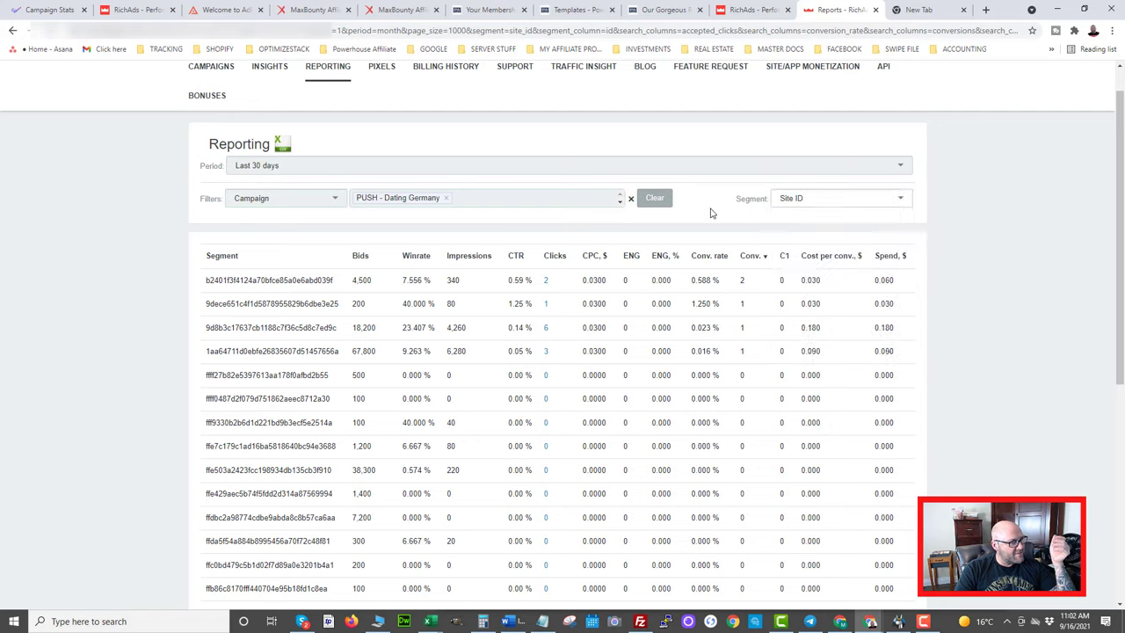